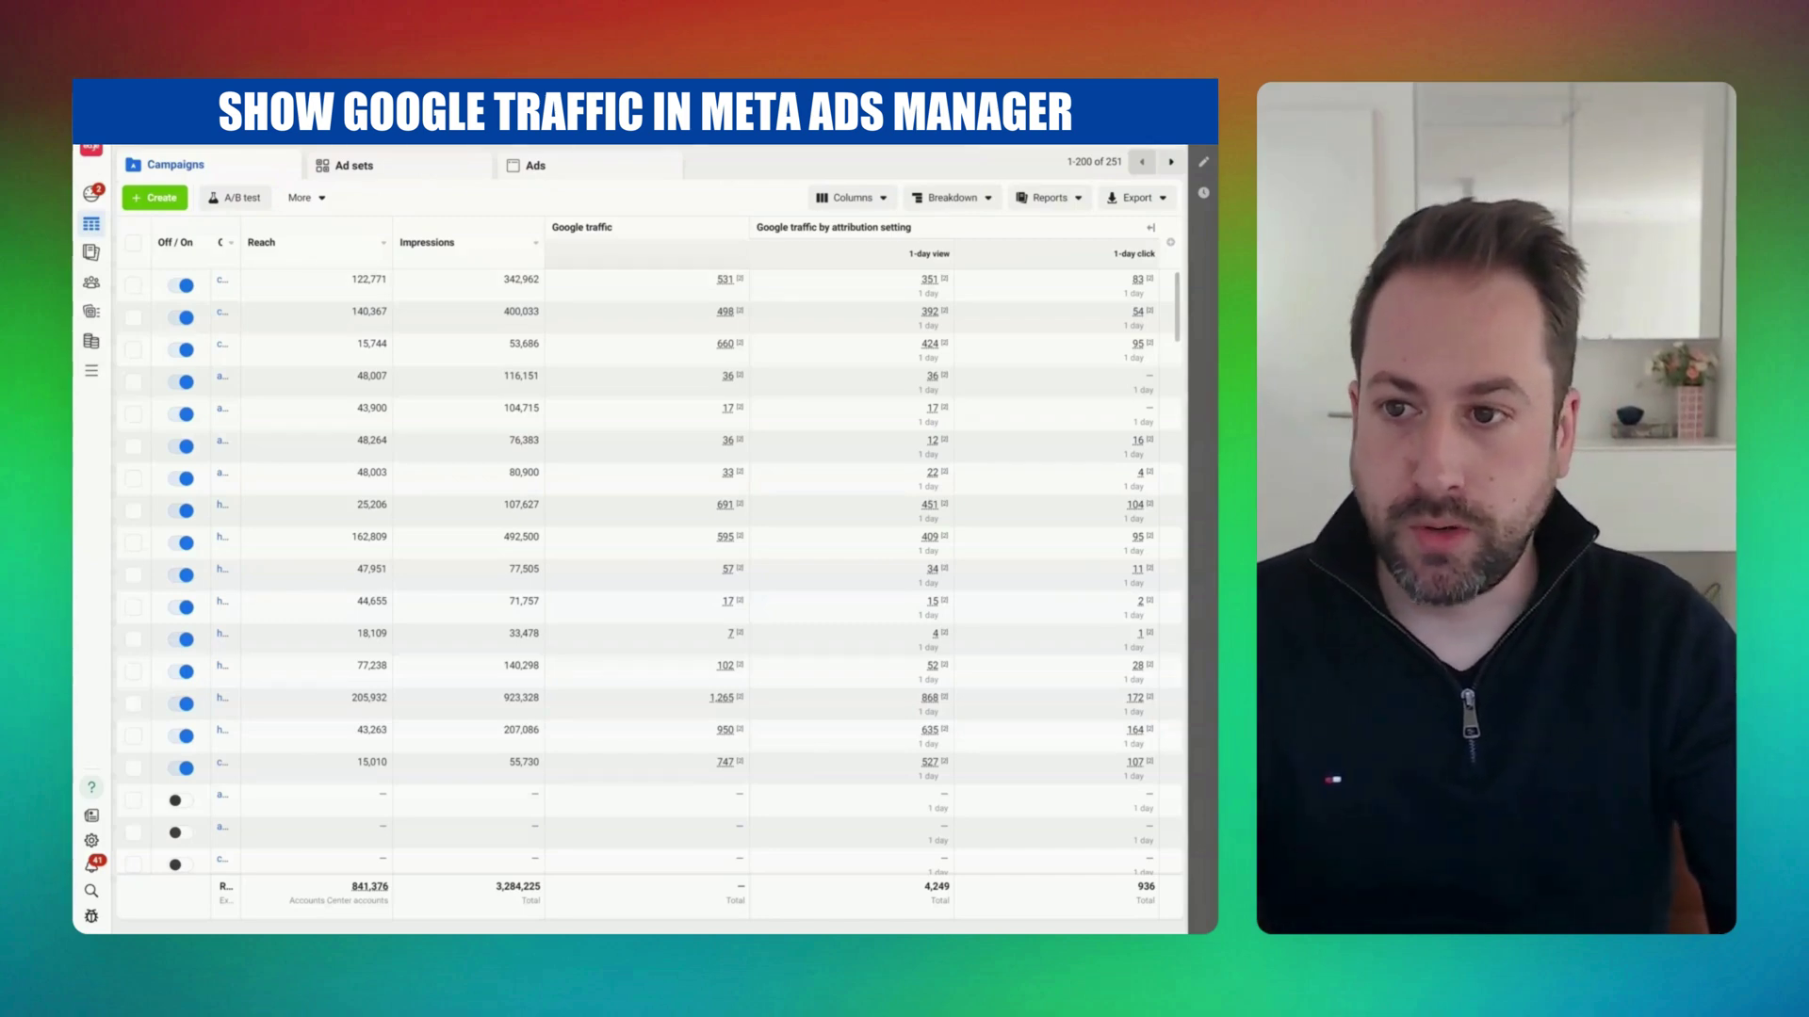
Step: Go to Custom Conversions in Events Manager and begin a new custom conversion
mouse_move(581, 227)
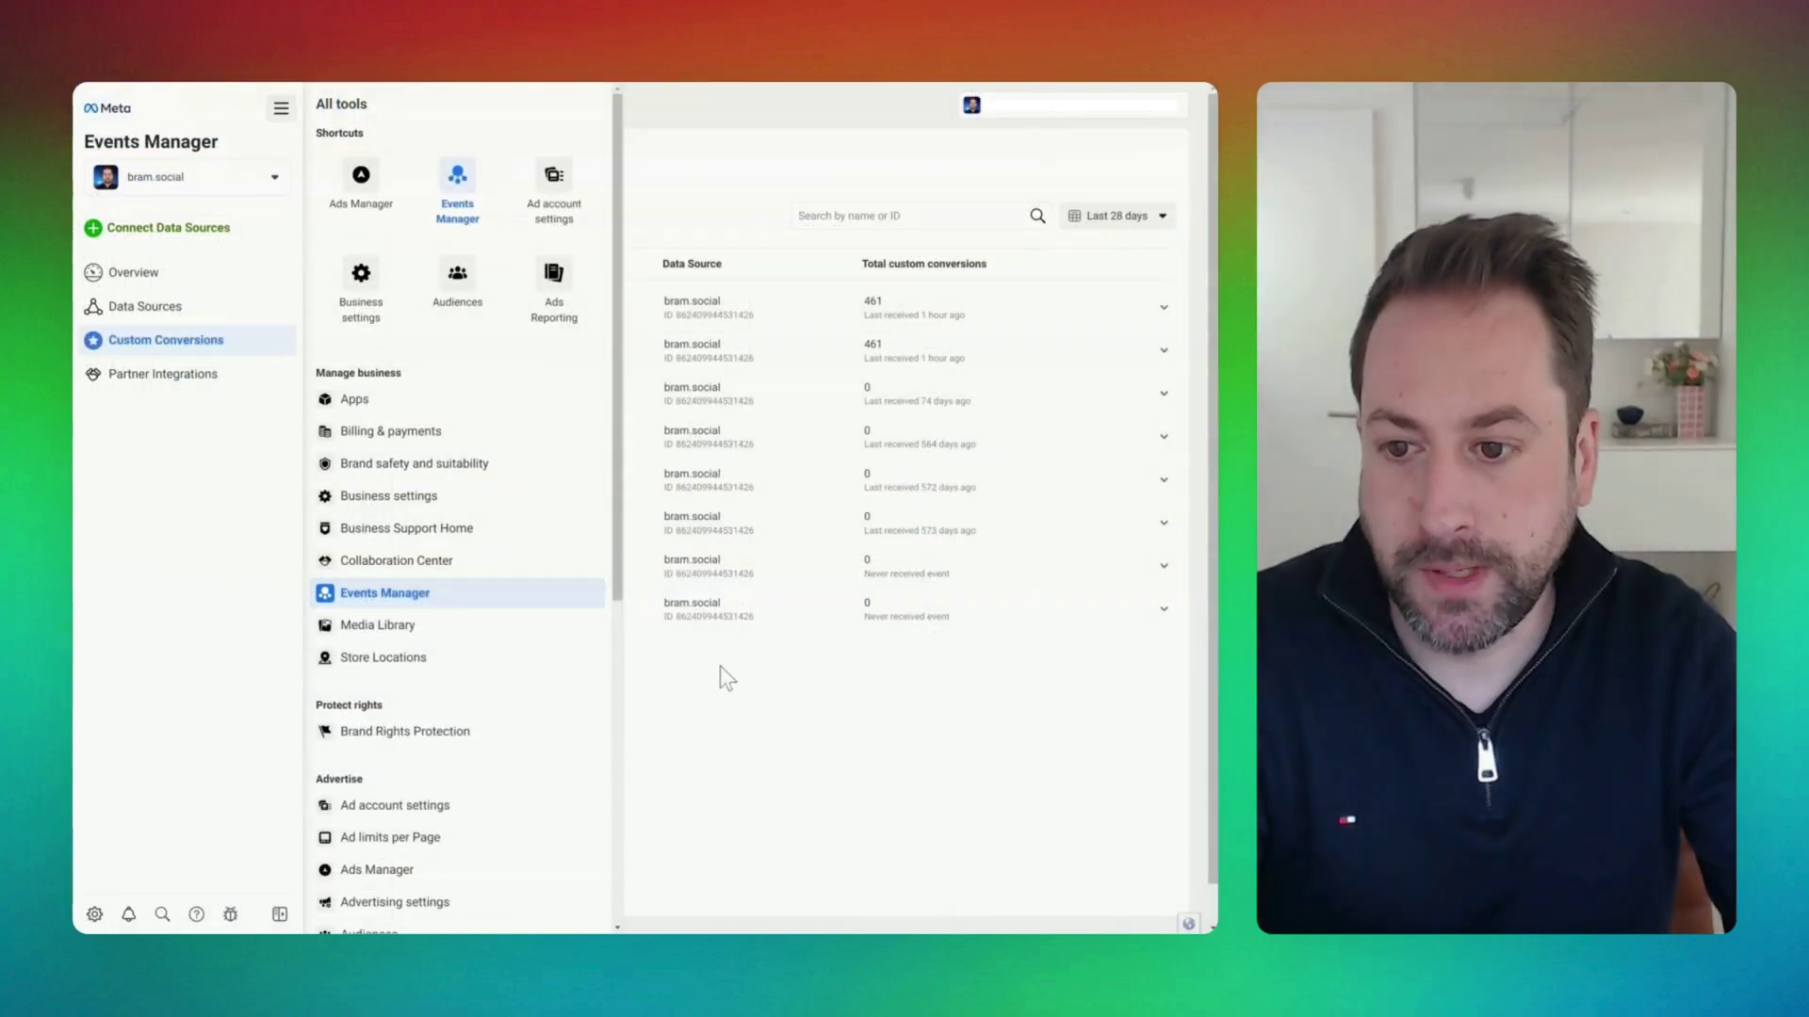
left_click(659, 670)
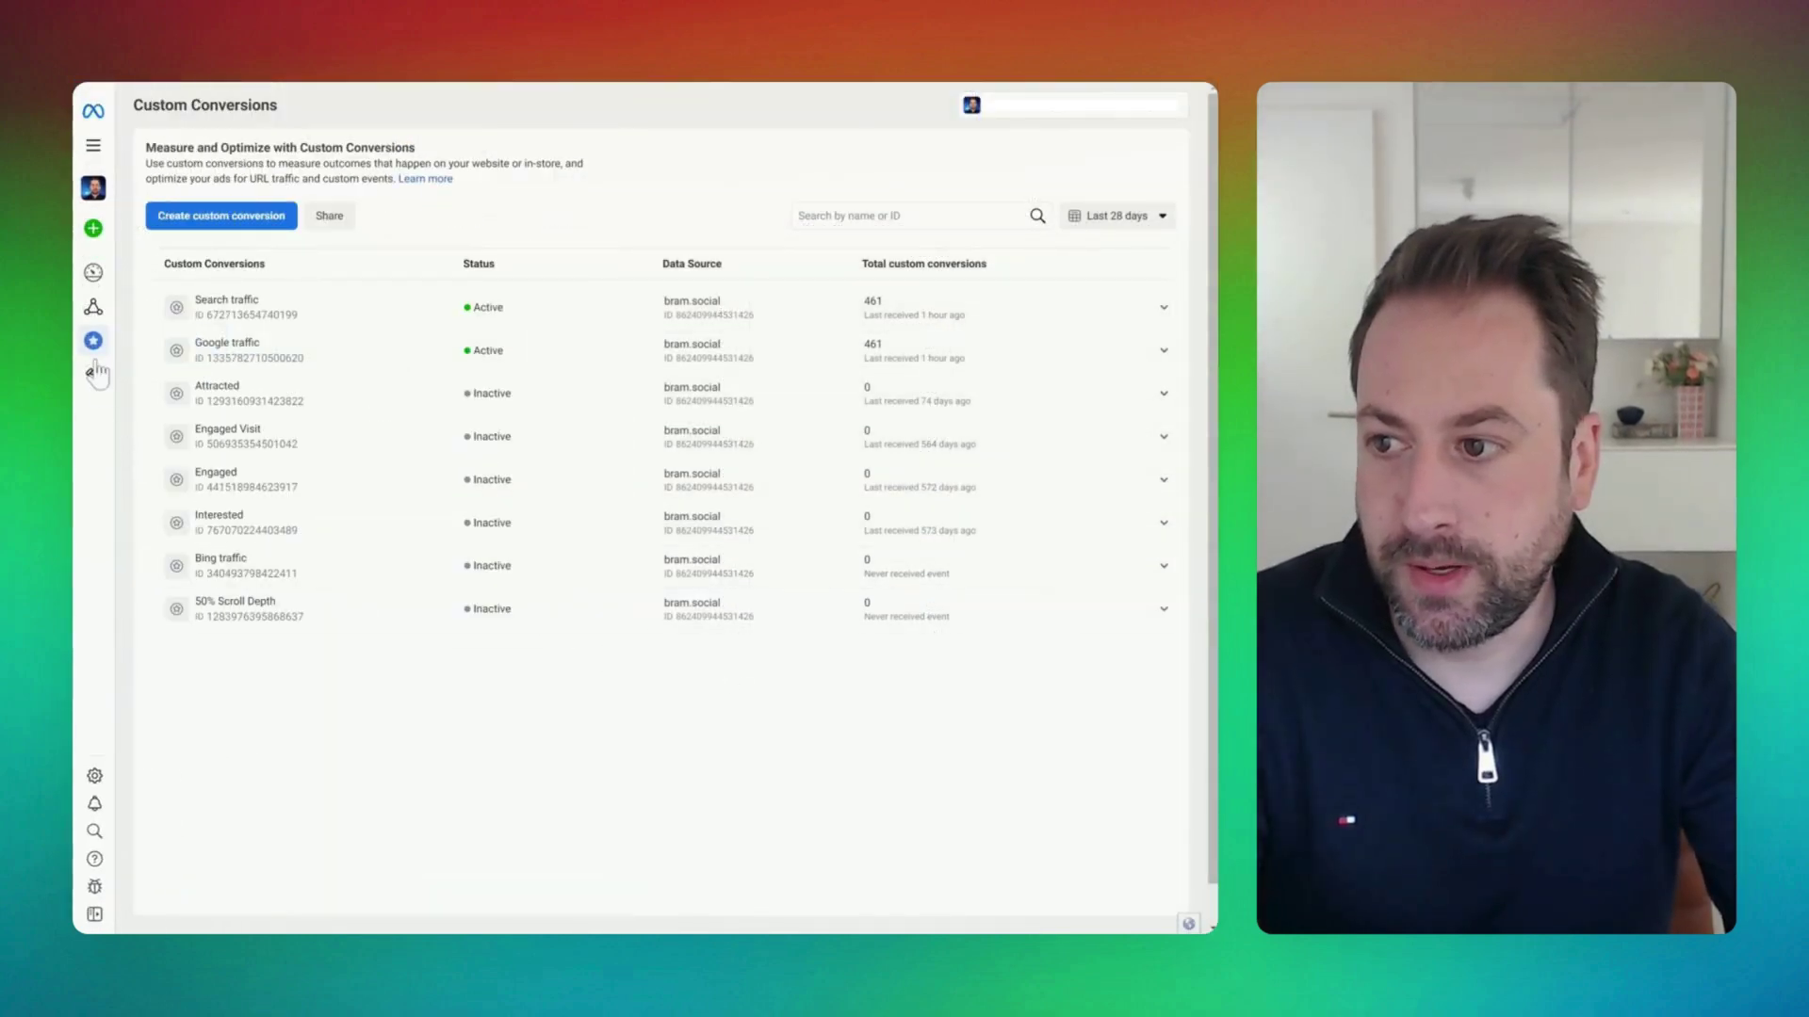
mouse_move(113, 353)
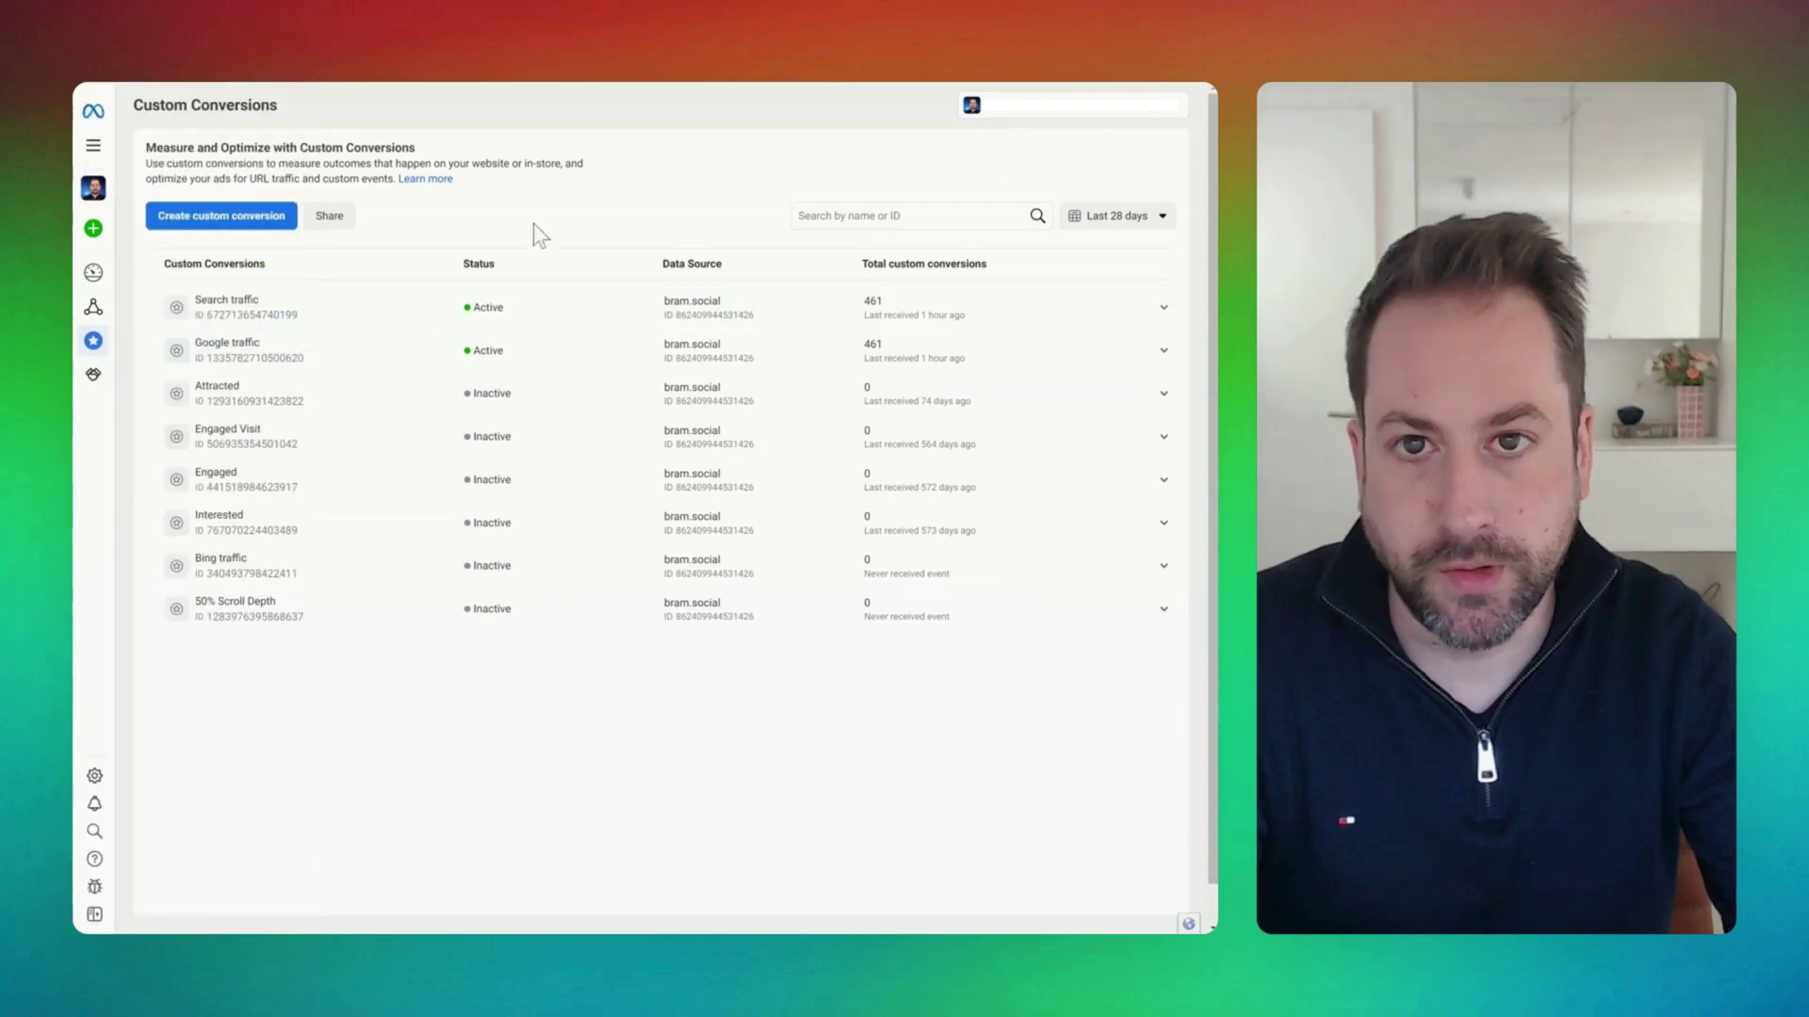
left_click(225, 230)
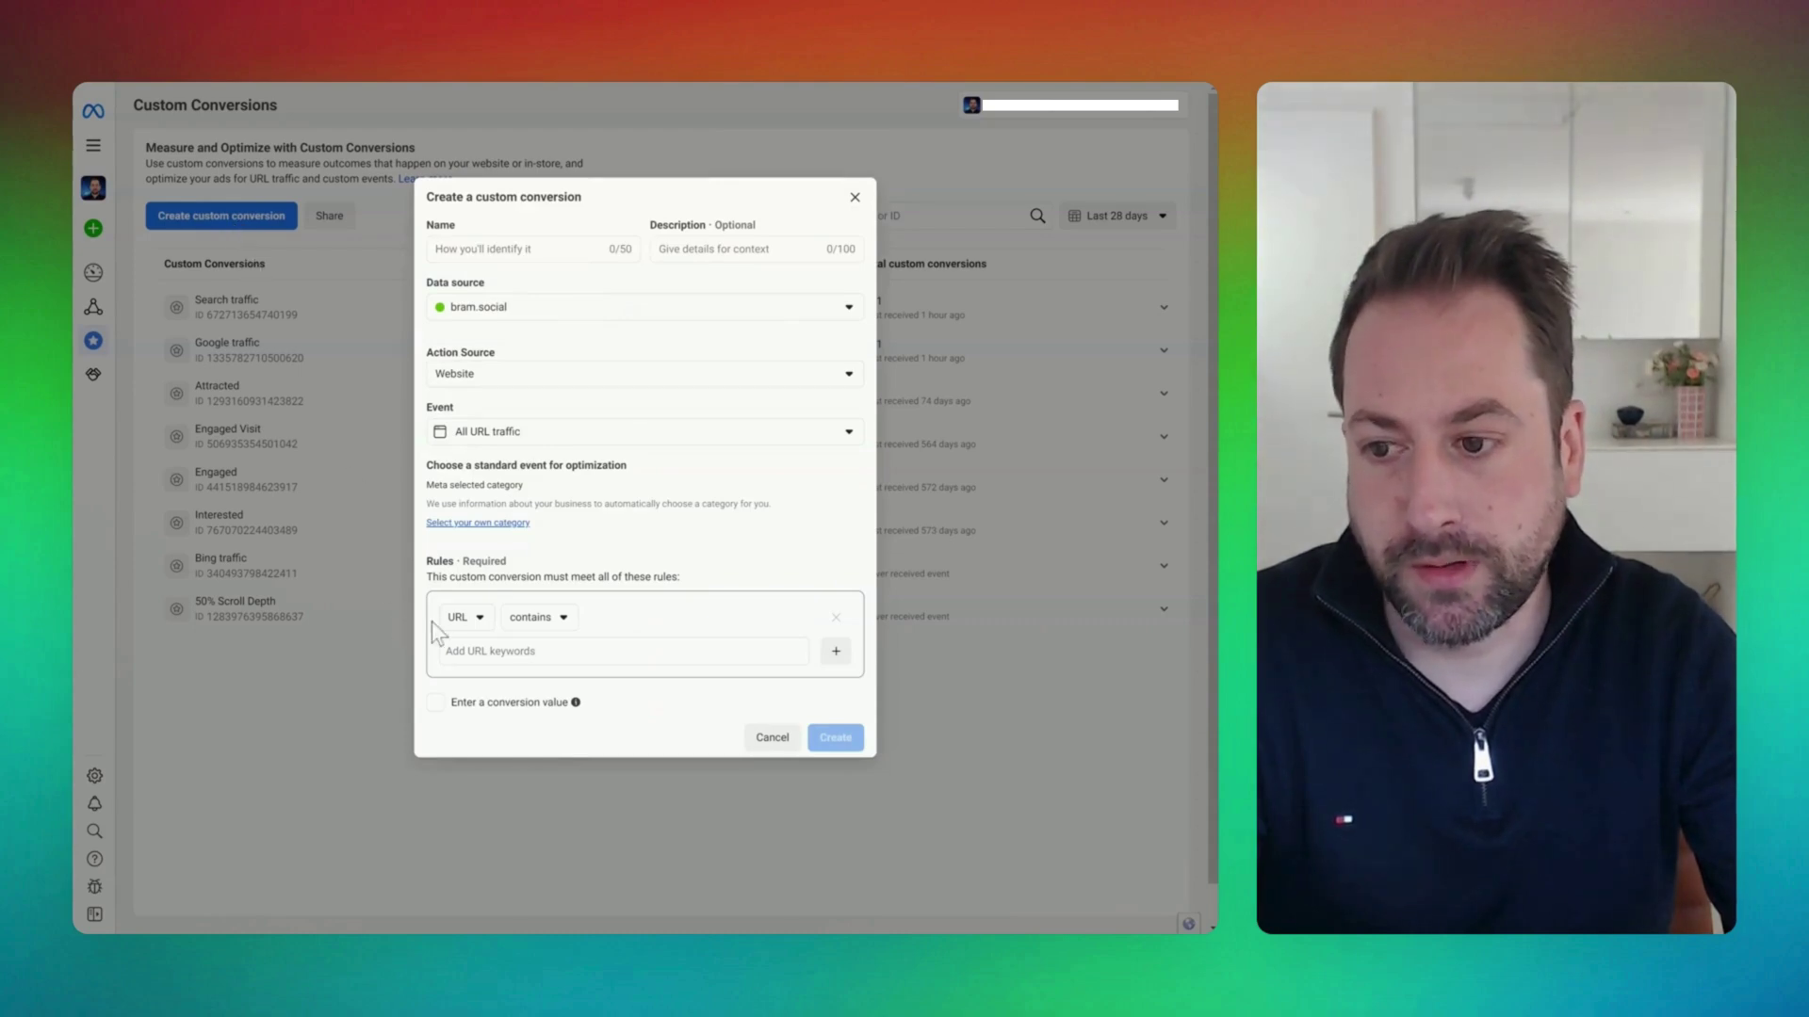
Step: Set the rule to Referring Domain contains 'google' and name the conversion 'Google Traffic'
left_click(462, 617)
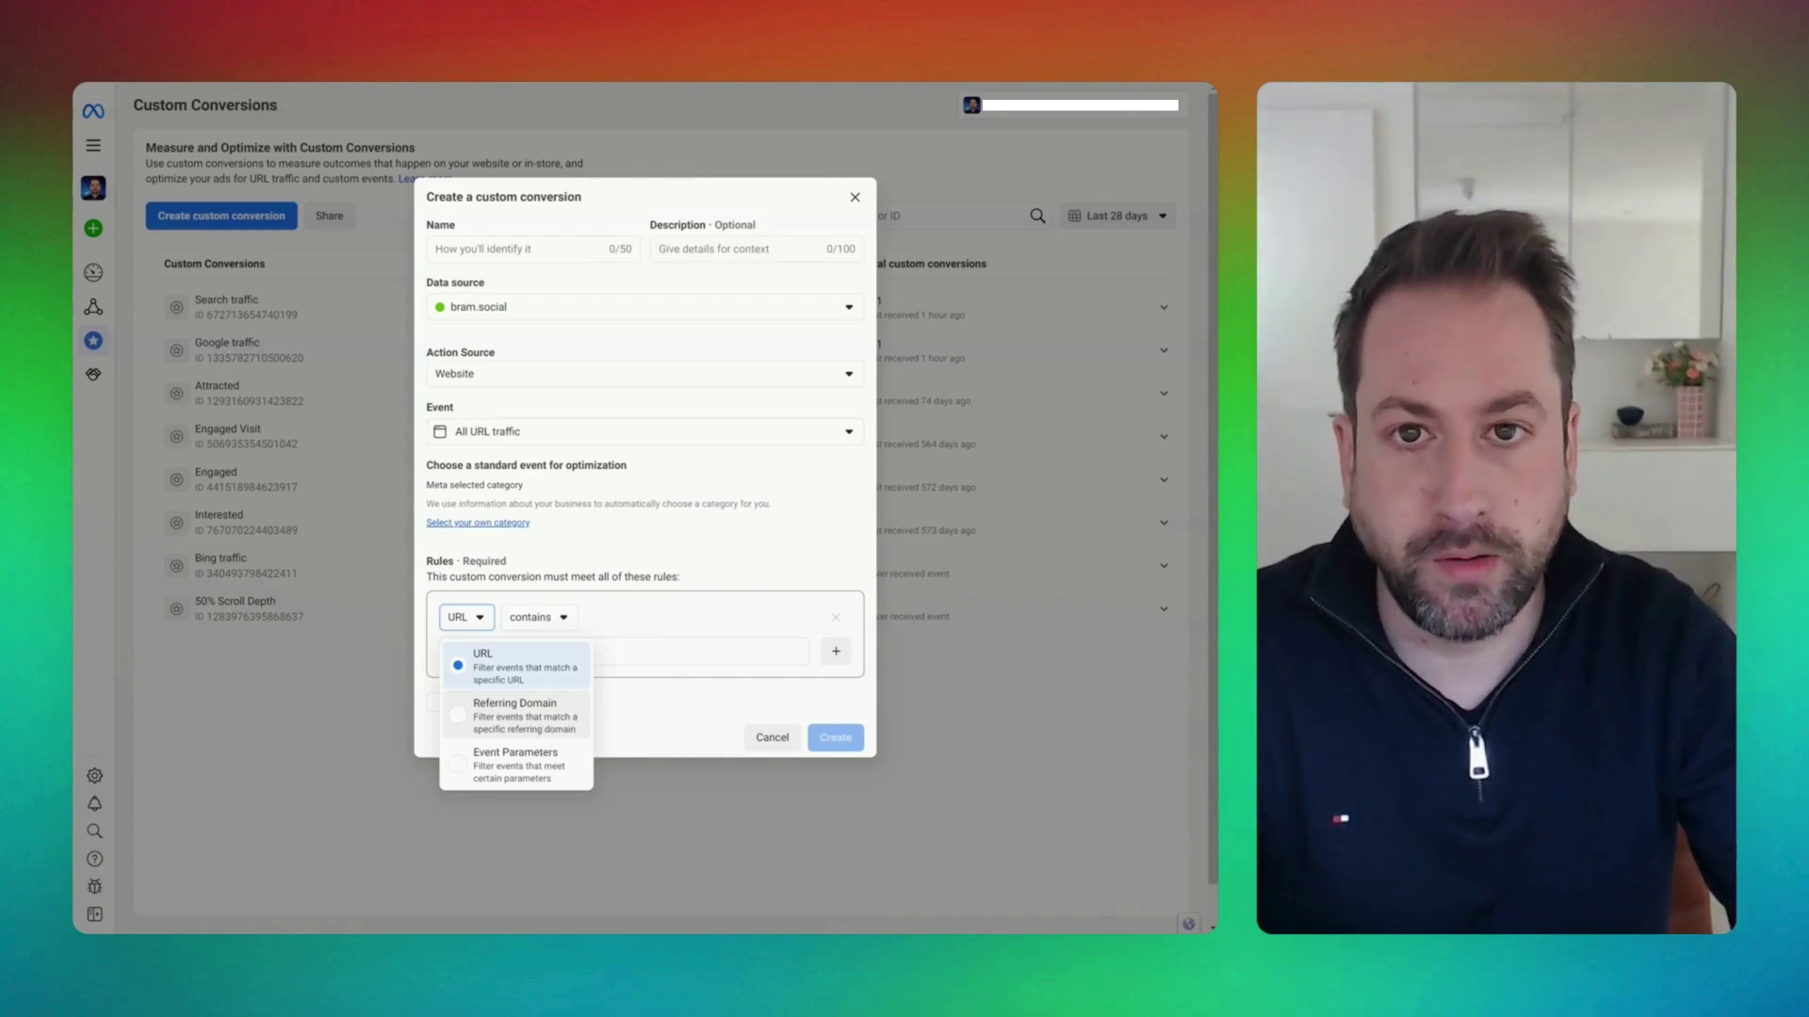
left_click(537, 726)
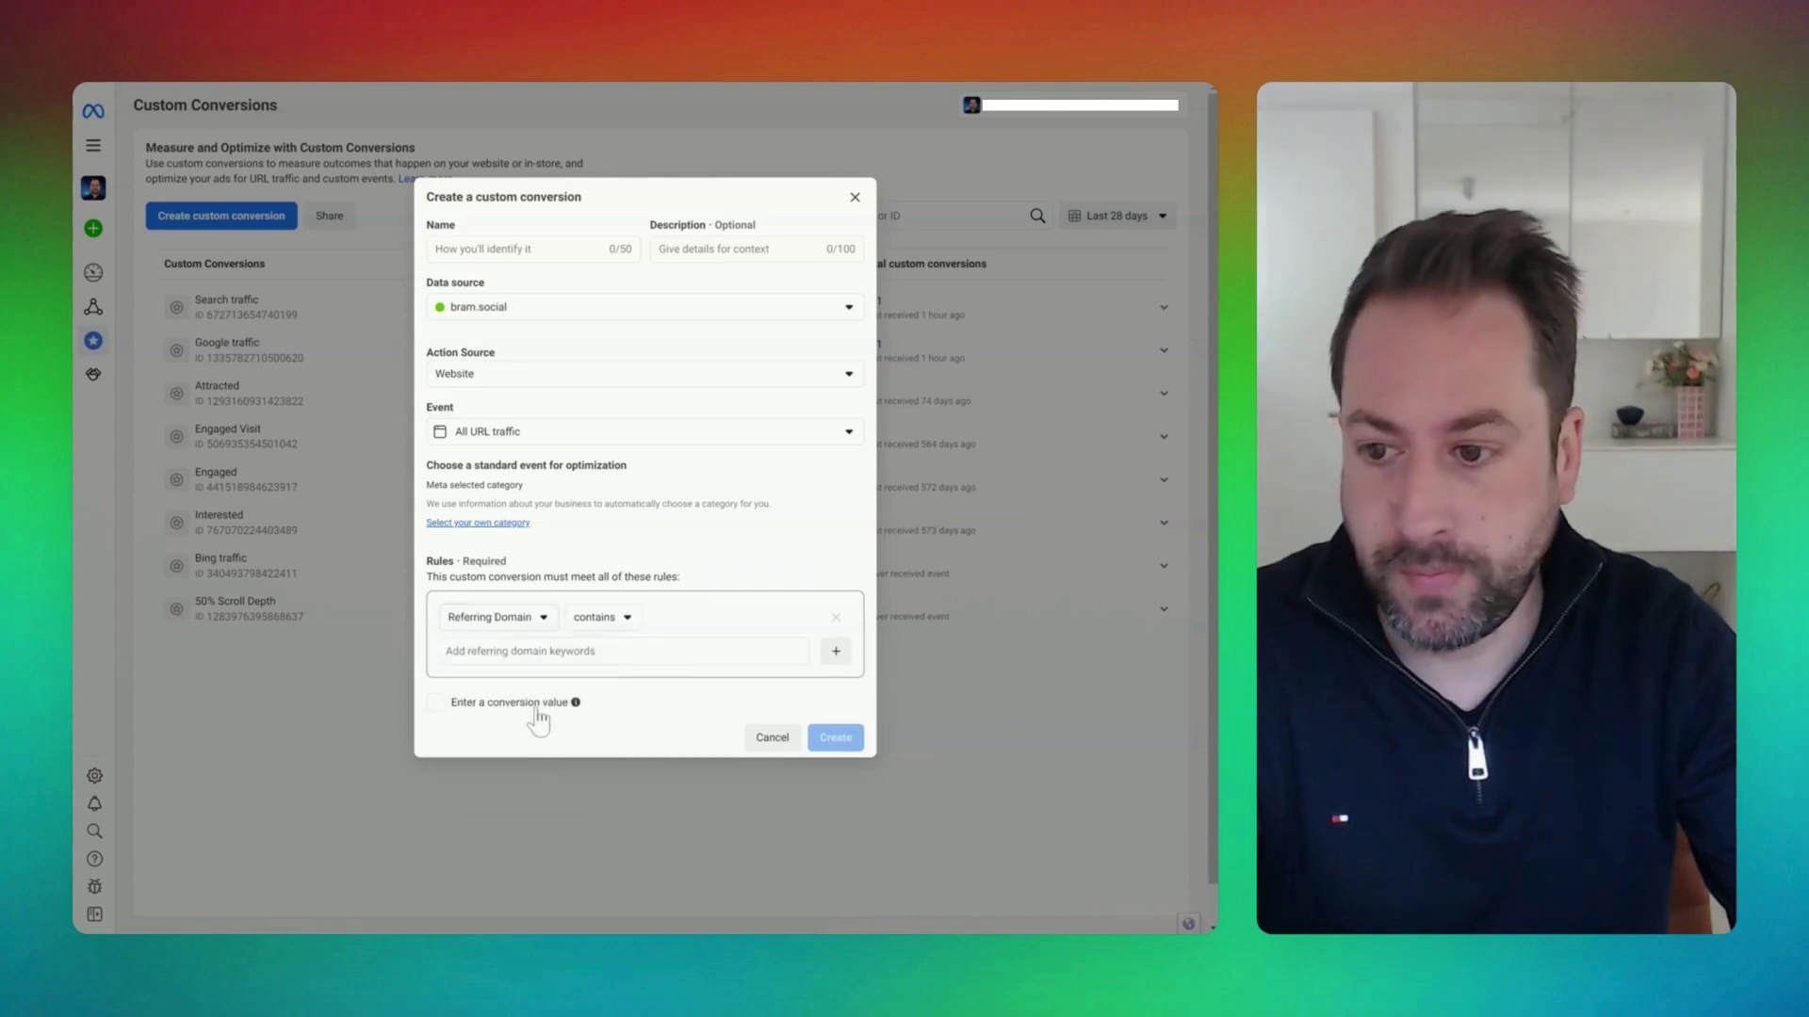
left_click(521, 661)
type("google")
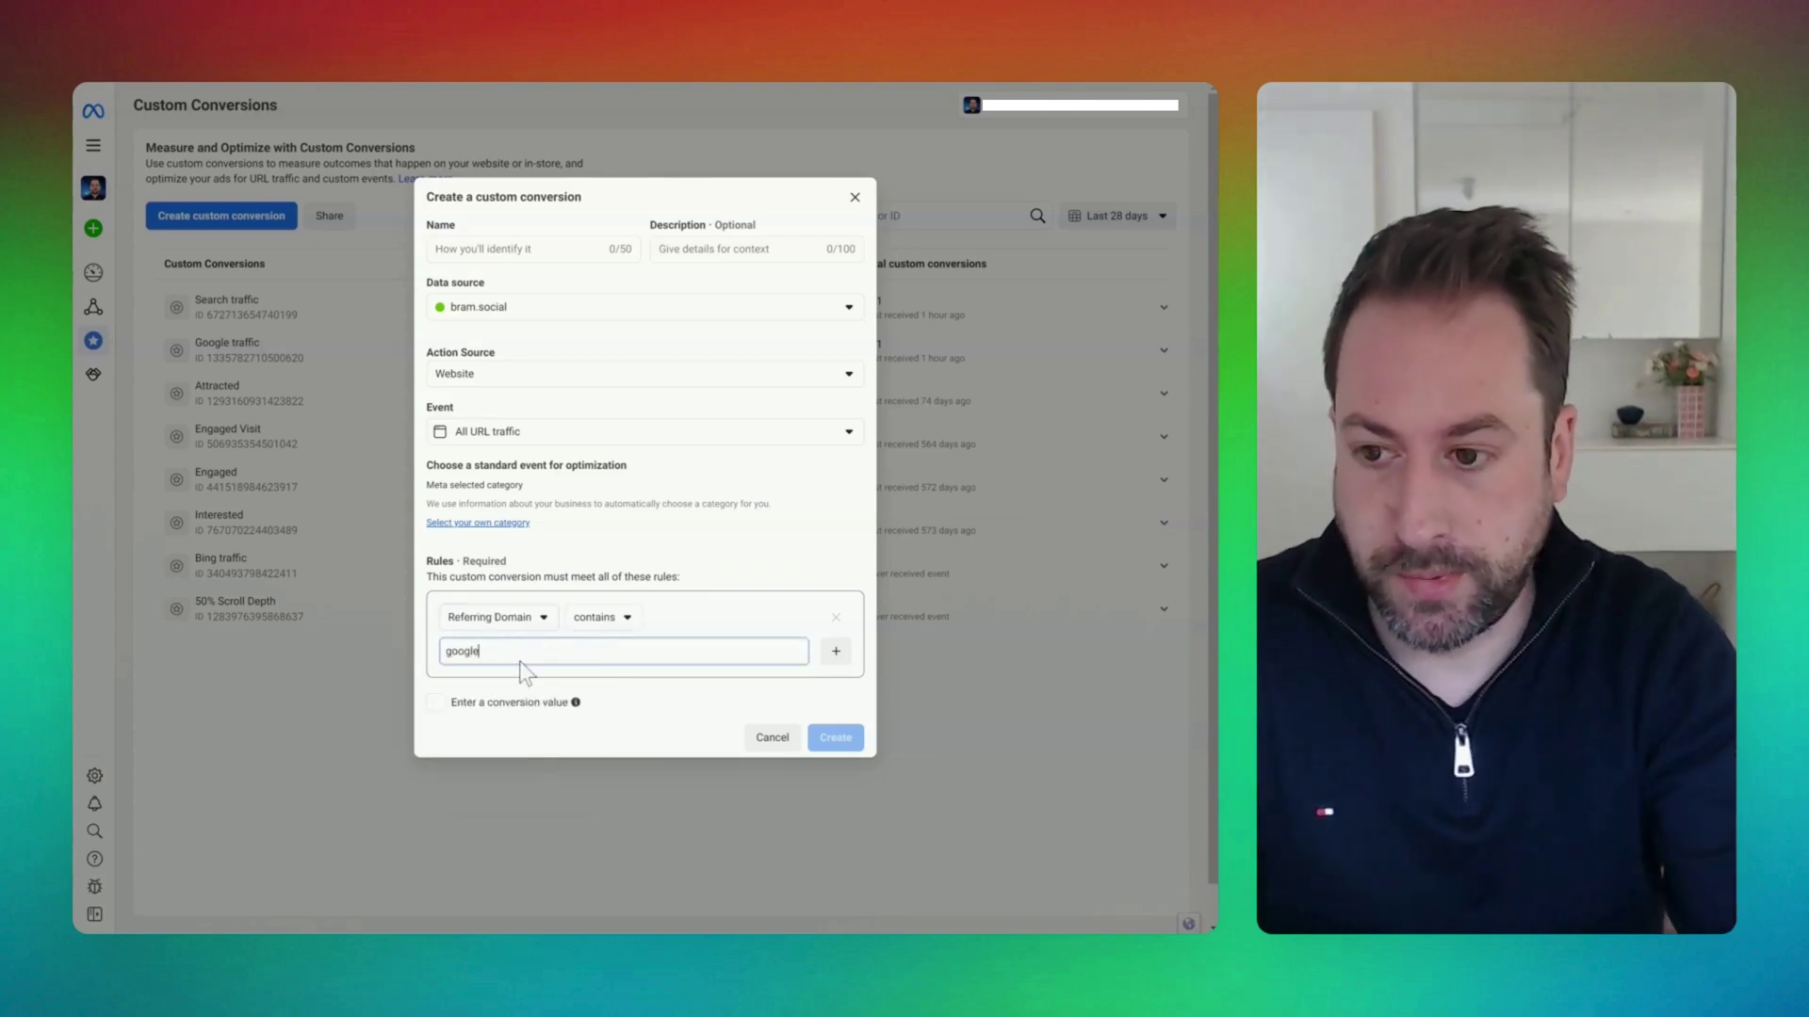
key("Return")
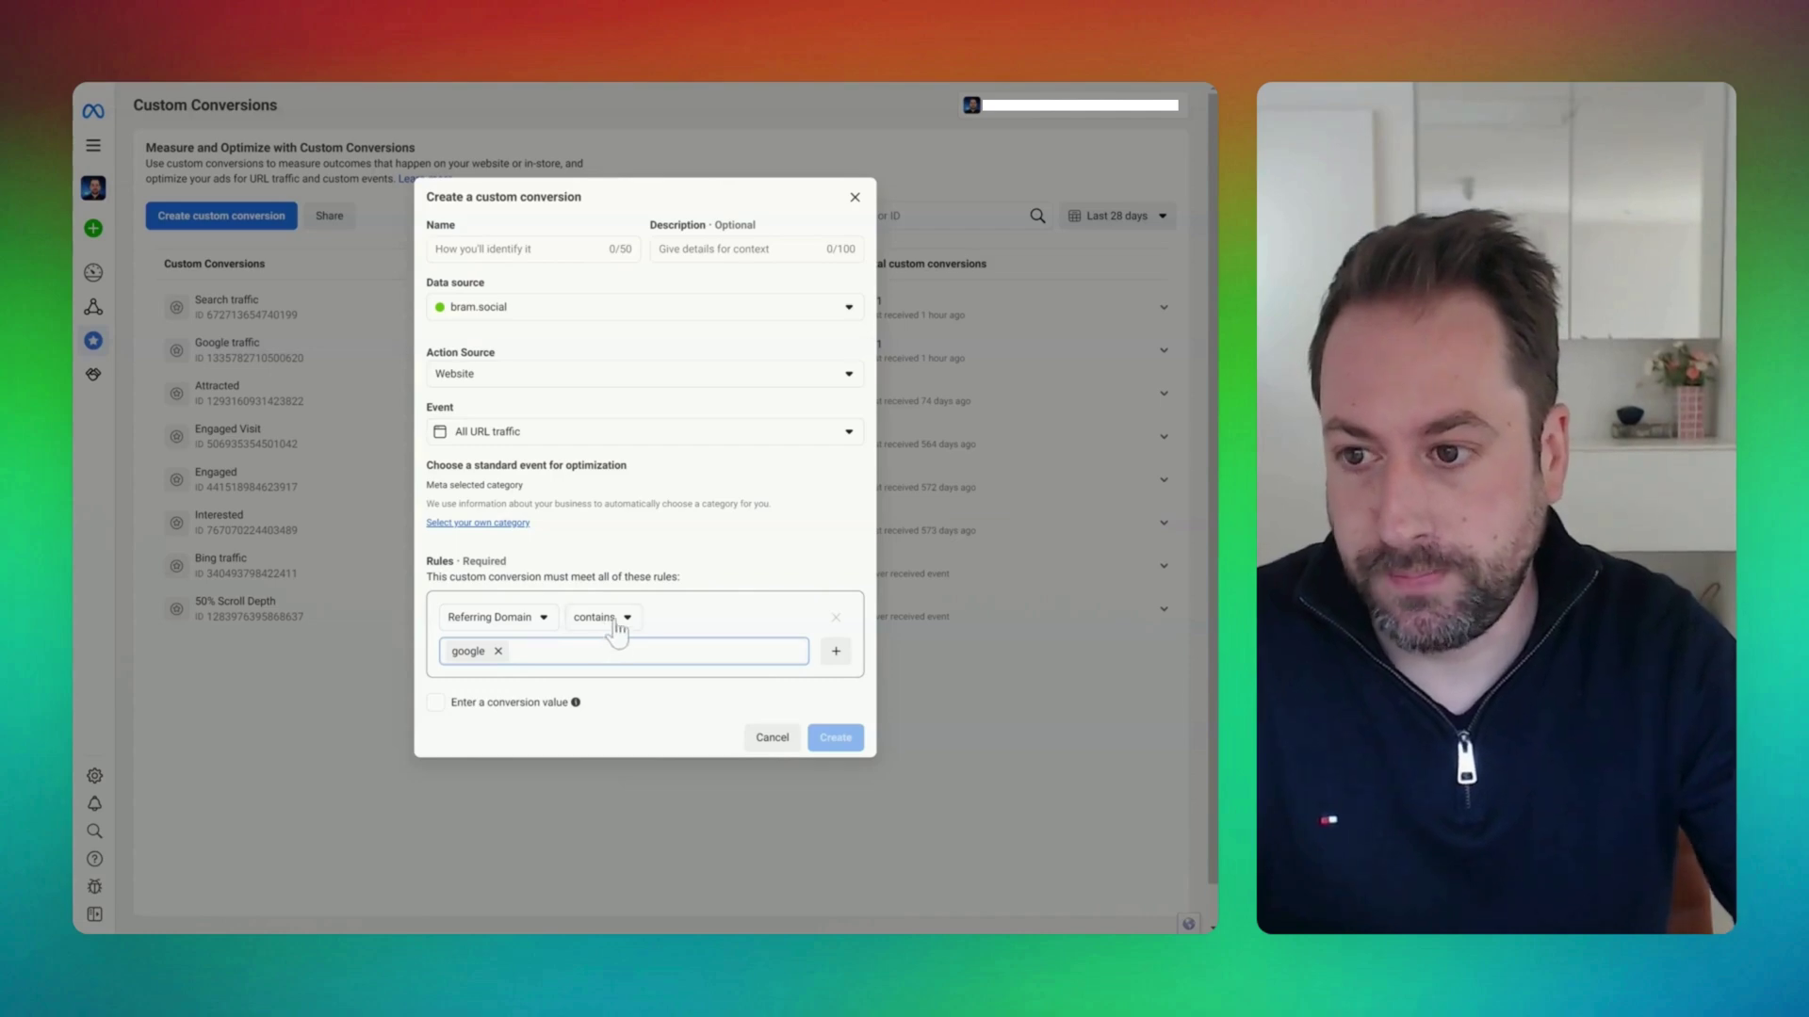
left_click(470, 254)
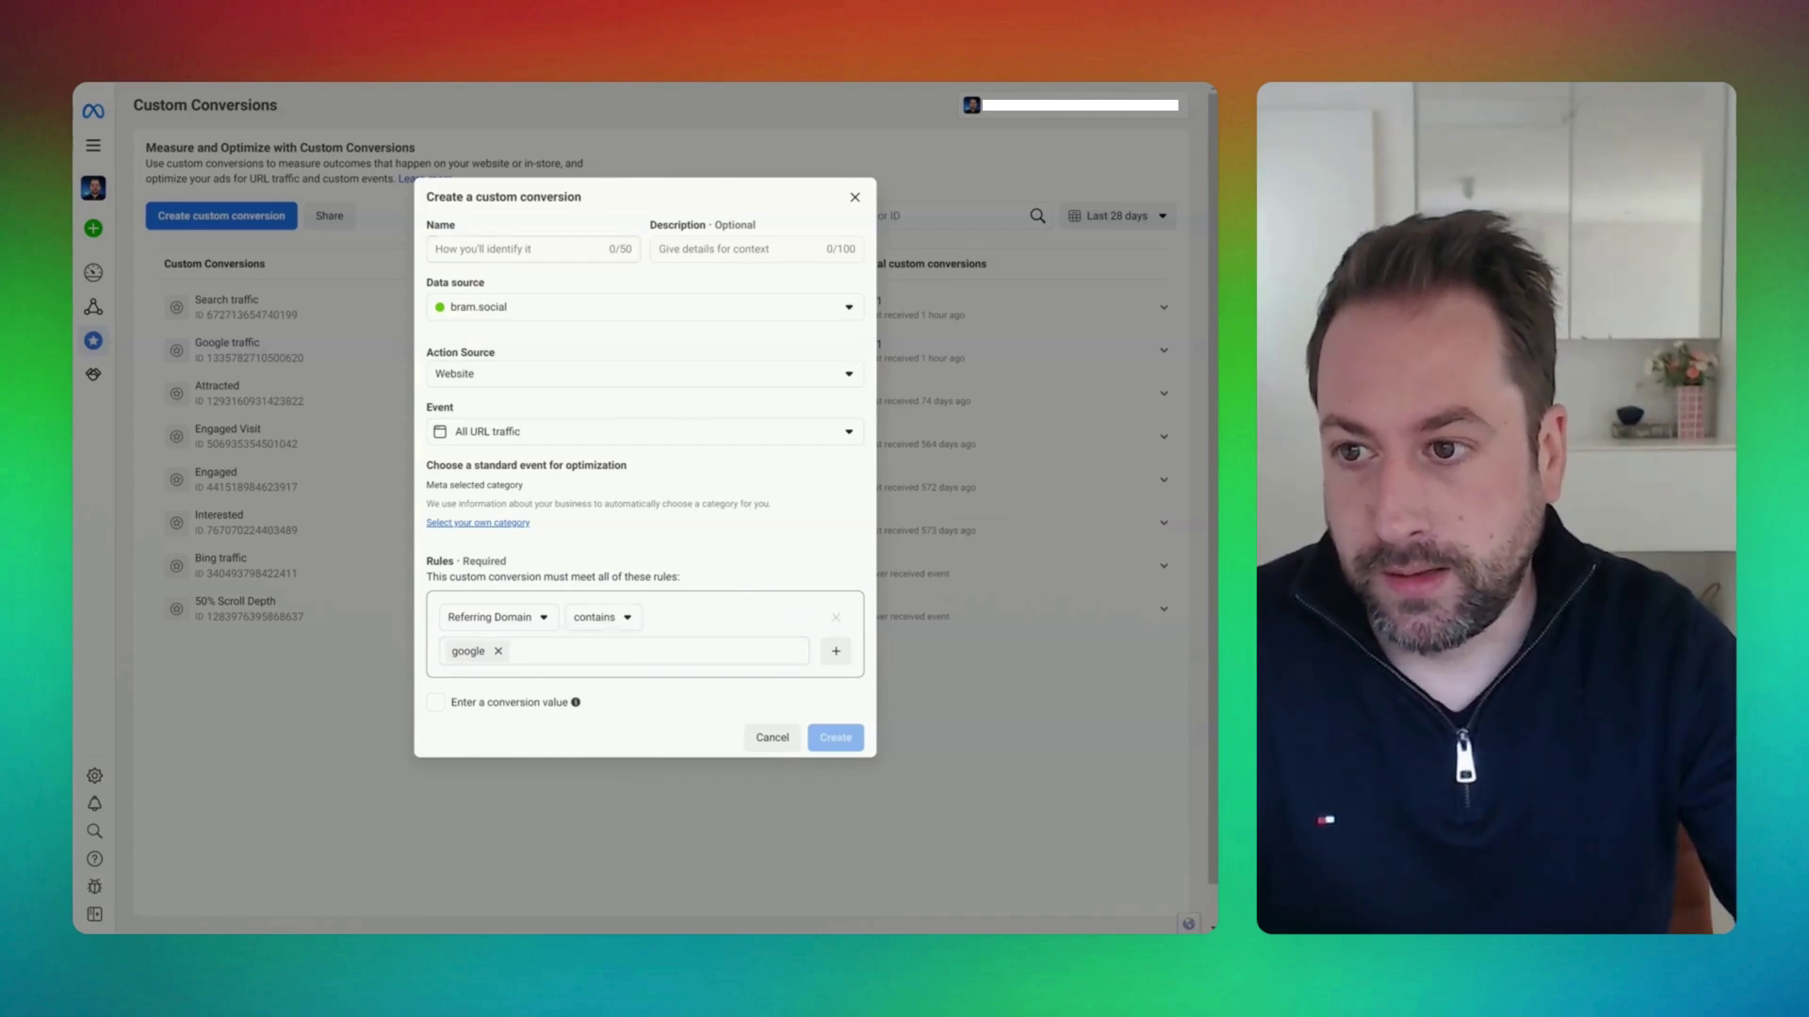
type("Google ")
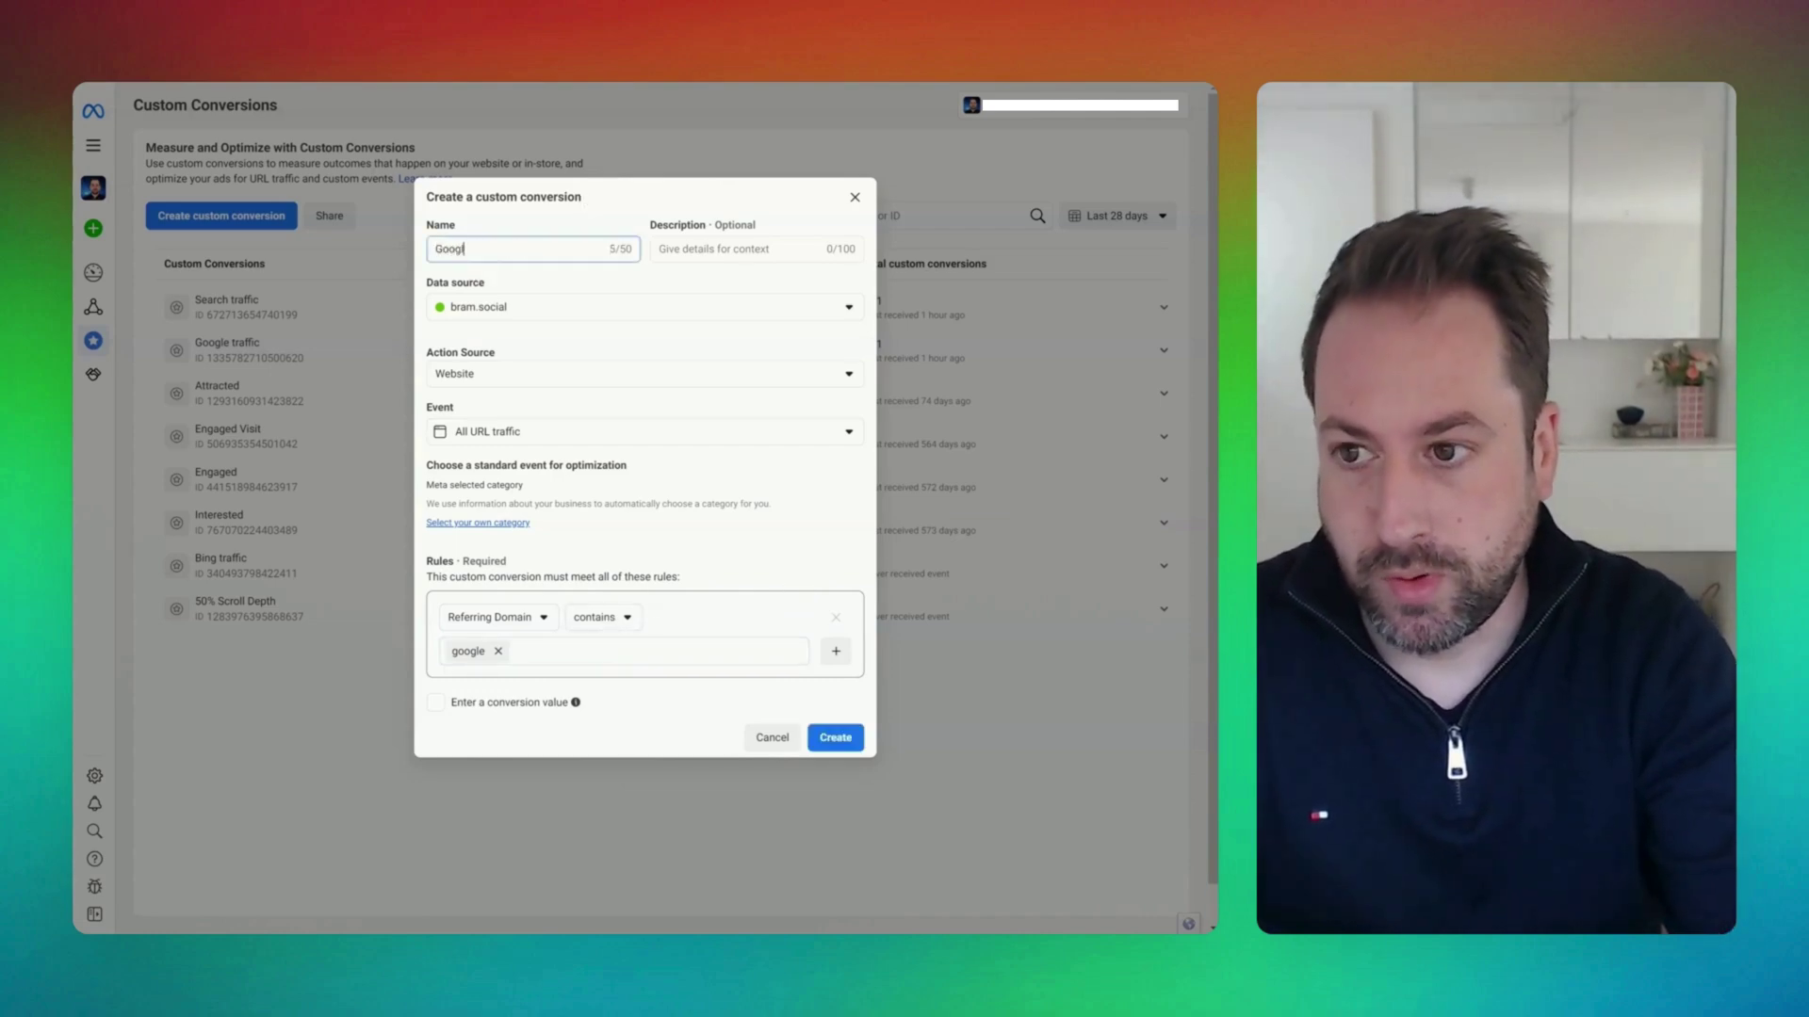
type("Traffic")
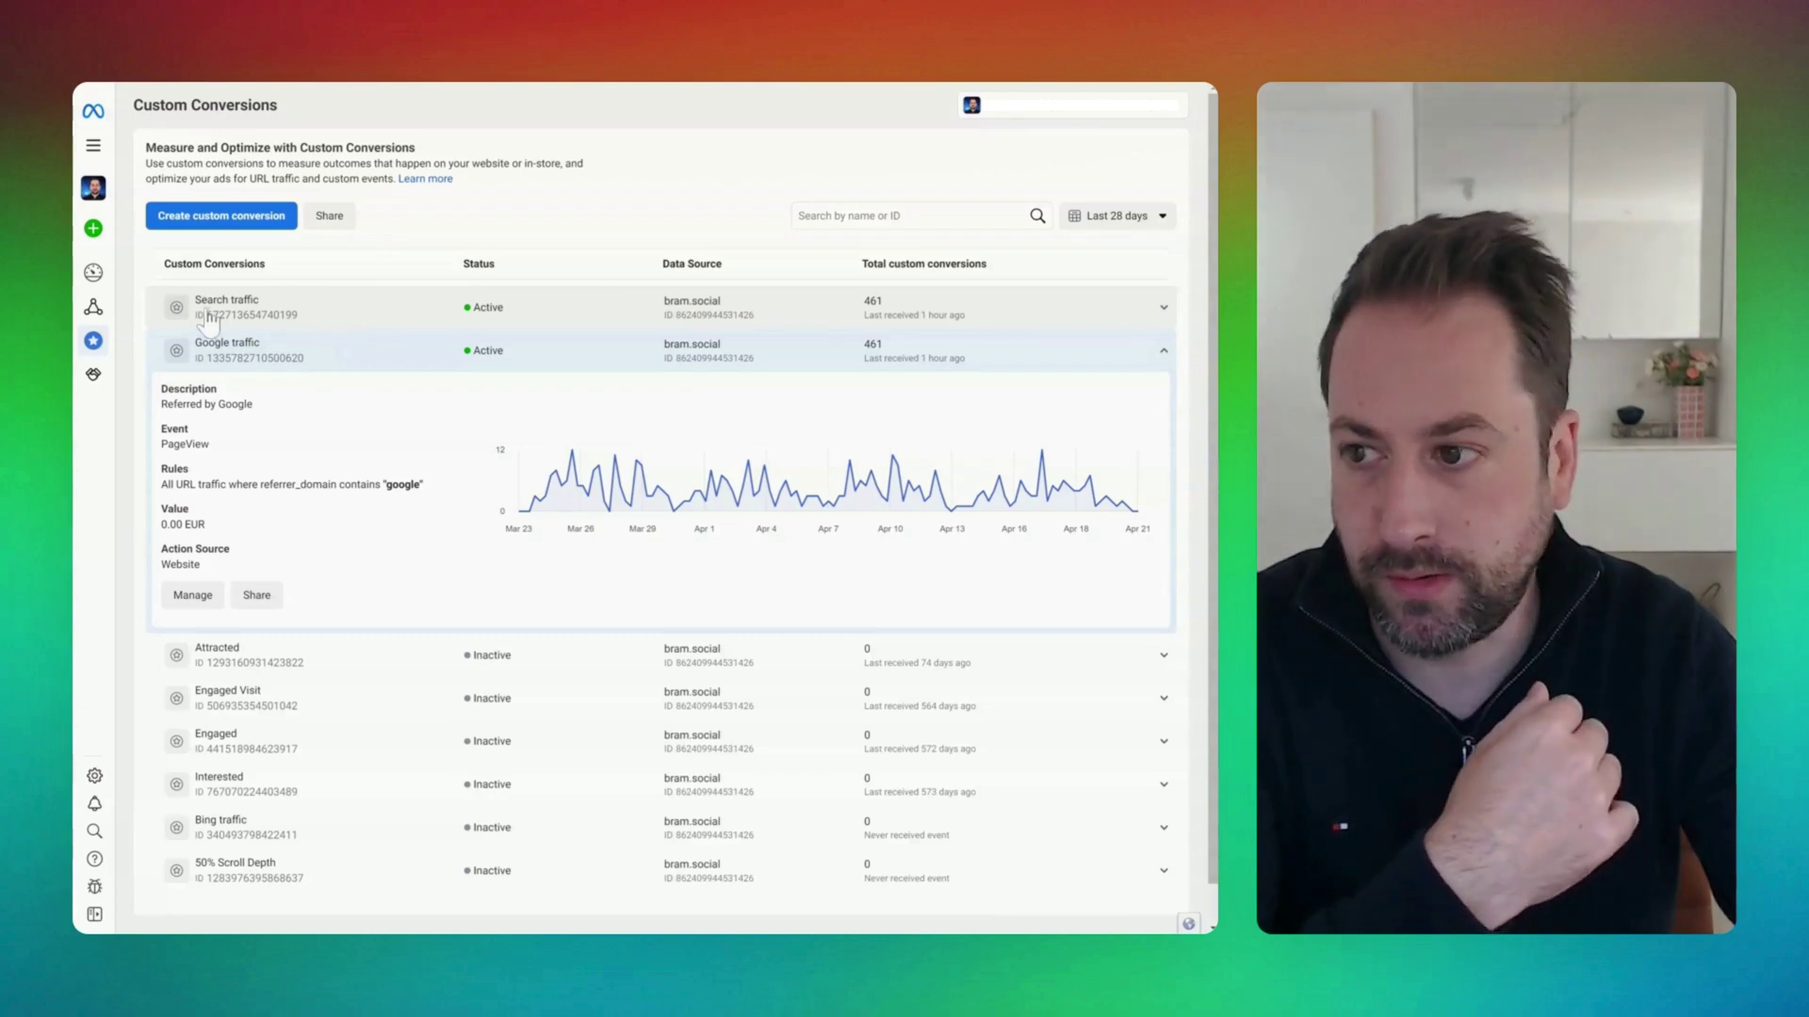
Step: In the data source's Test events, choose bramsocial.com and open the website for testing
left_click(139, 309)
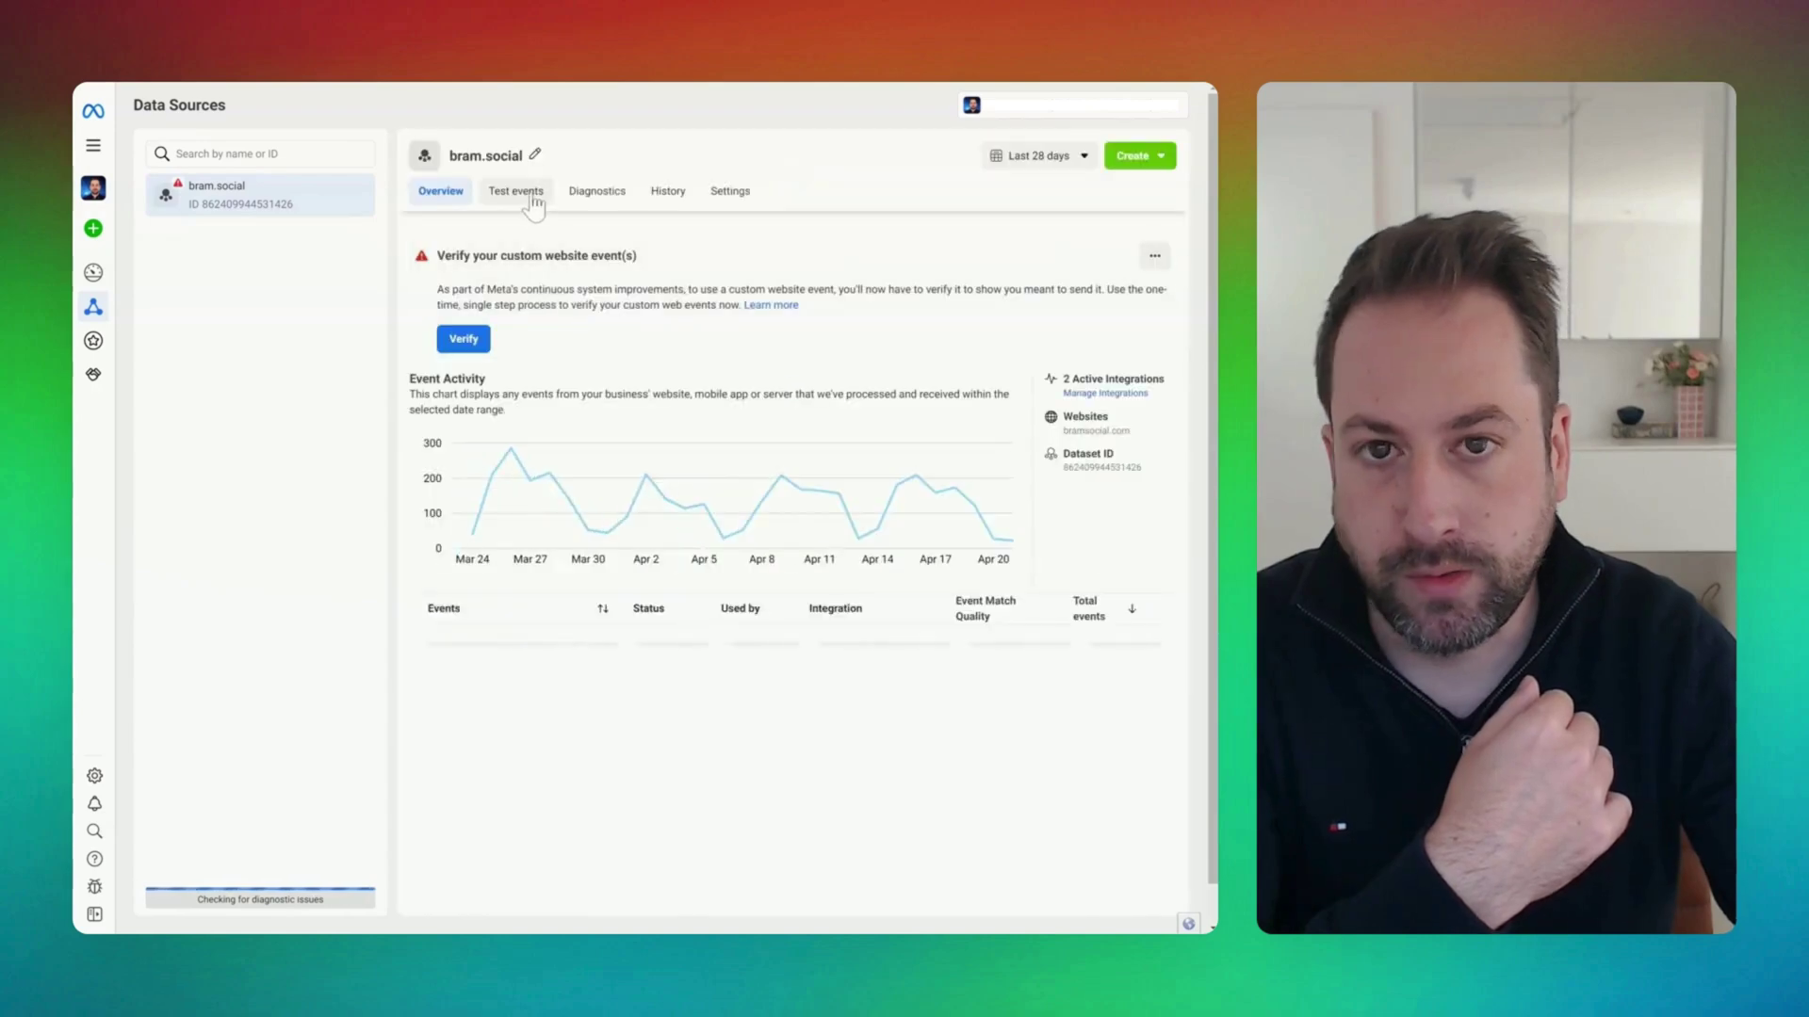
left_click(532, 196)
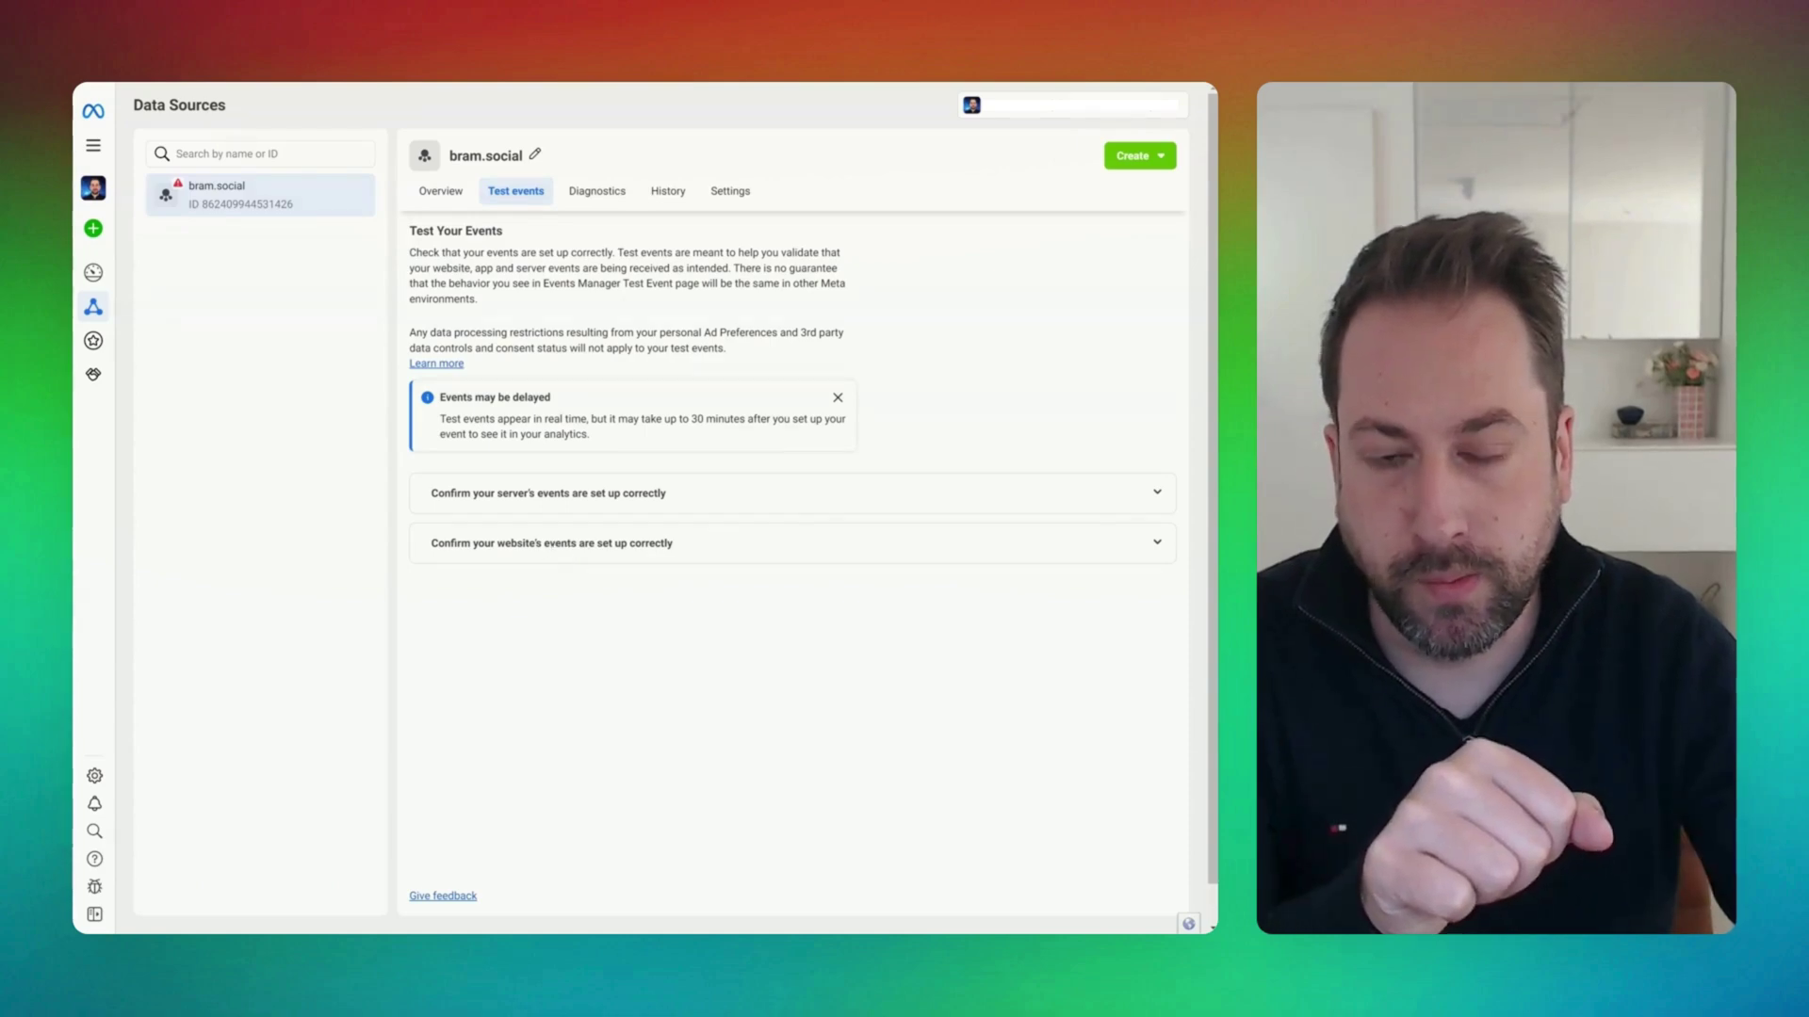
left_click(553, 551)
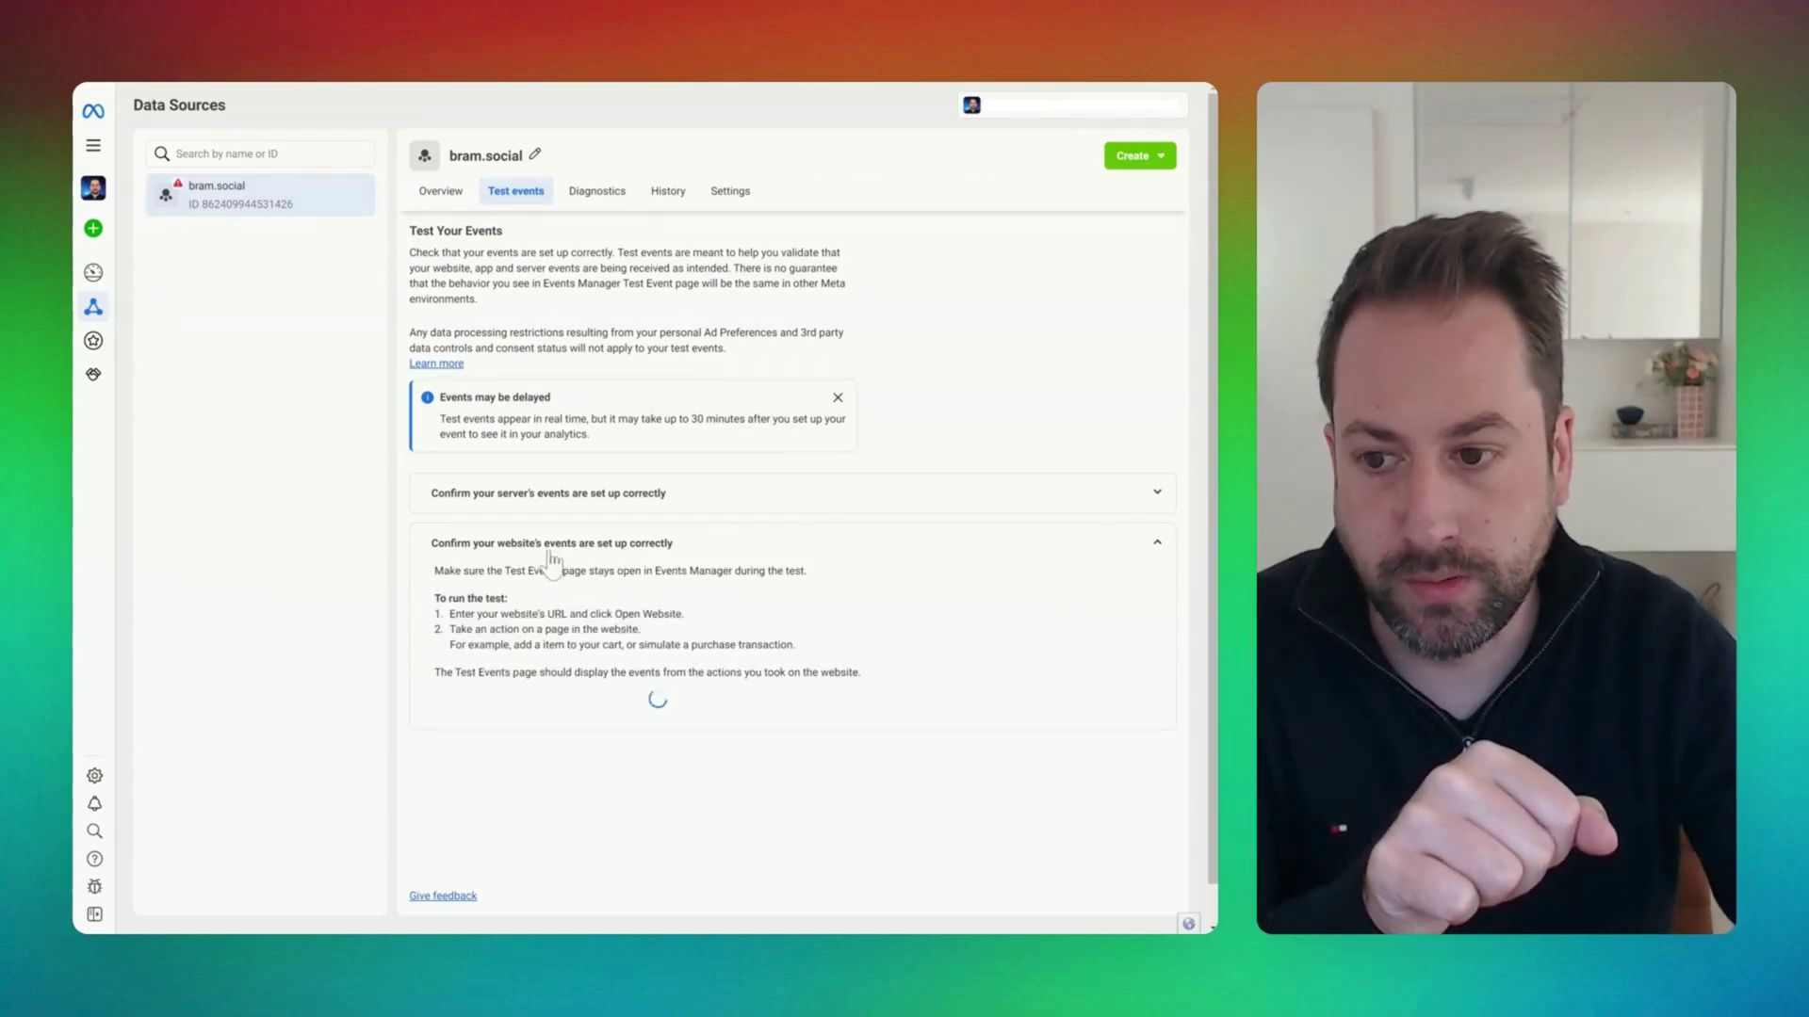
left_click(498, 706)
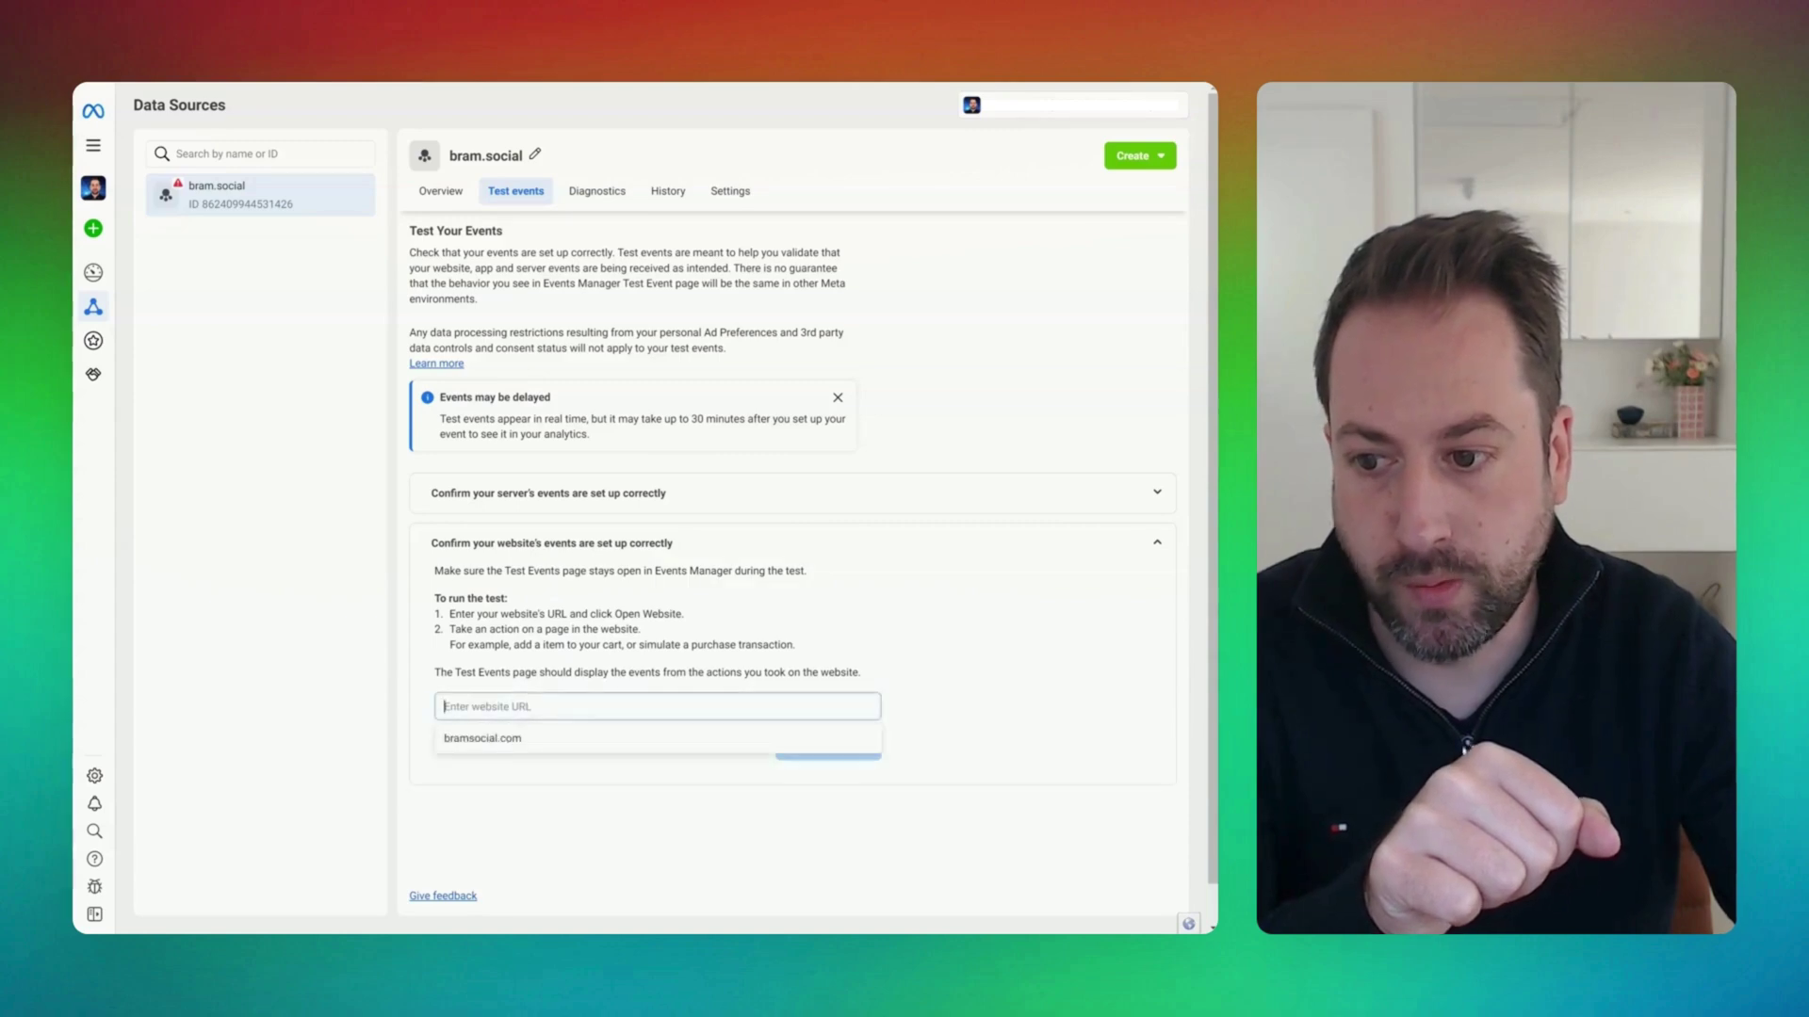
left_click(499, 742)
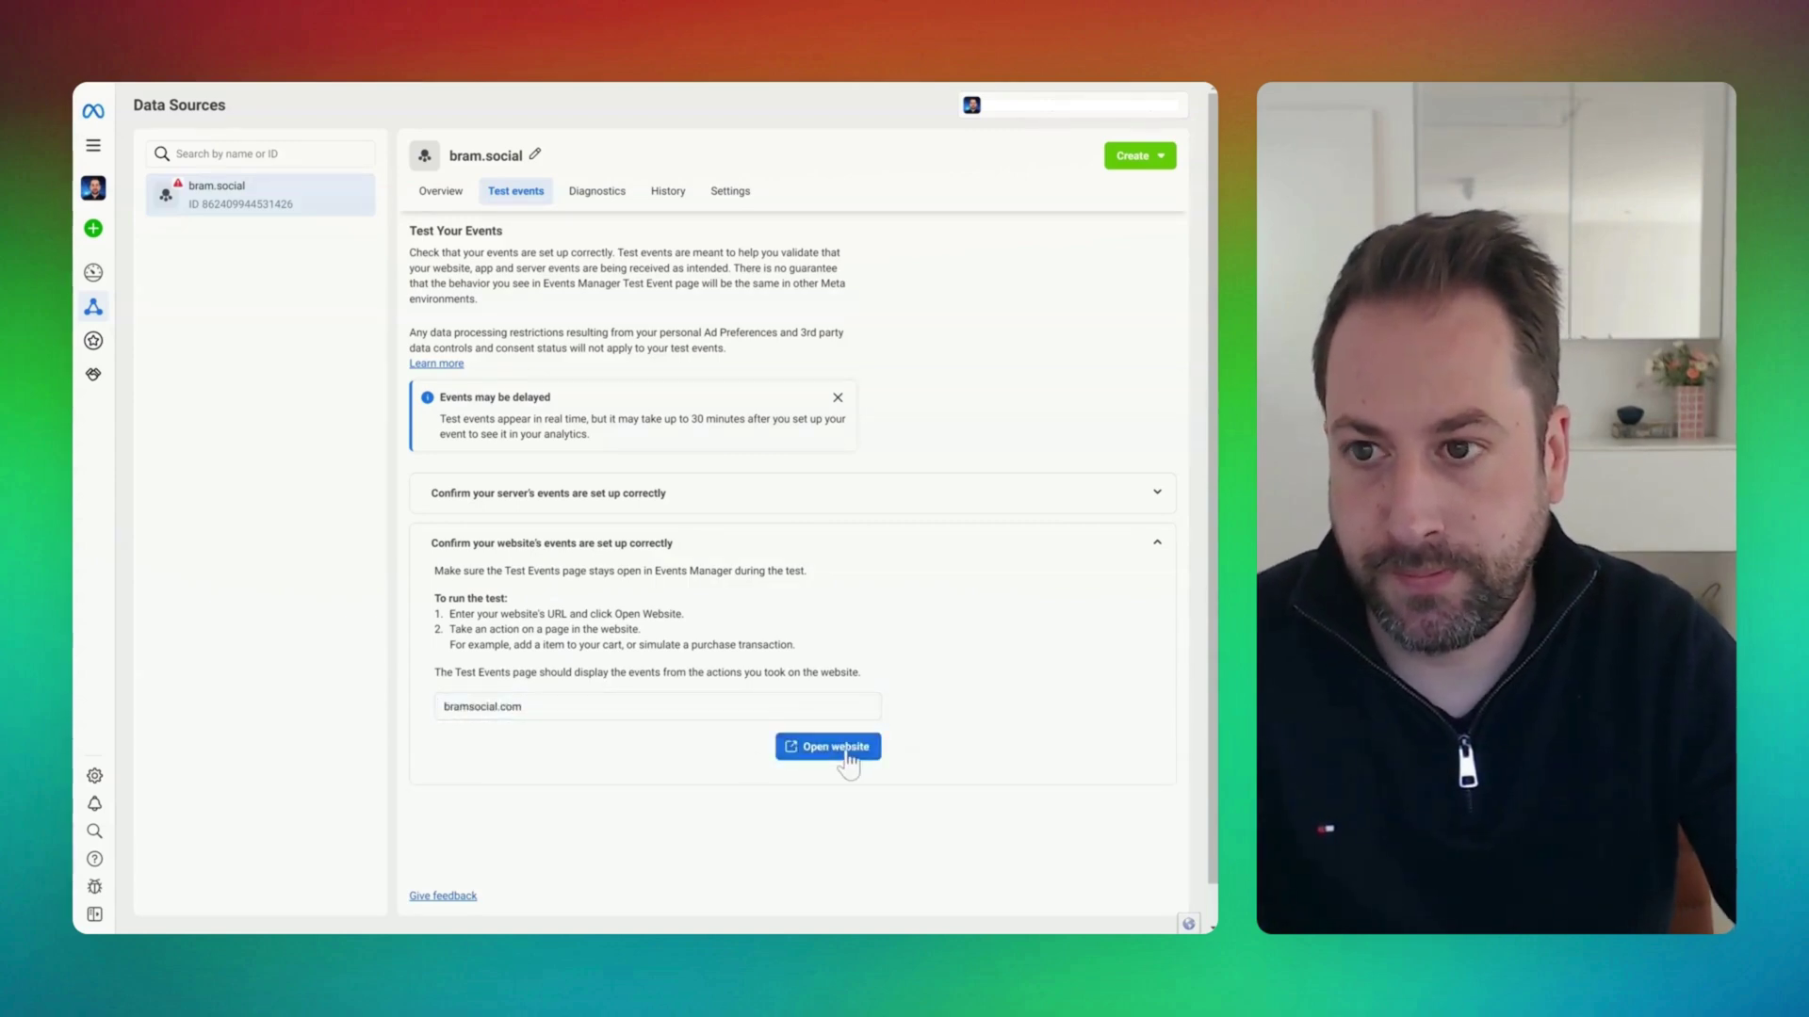
left_click(847, 749)
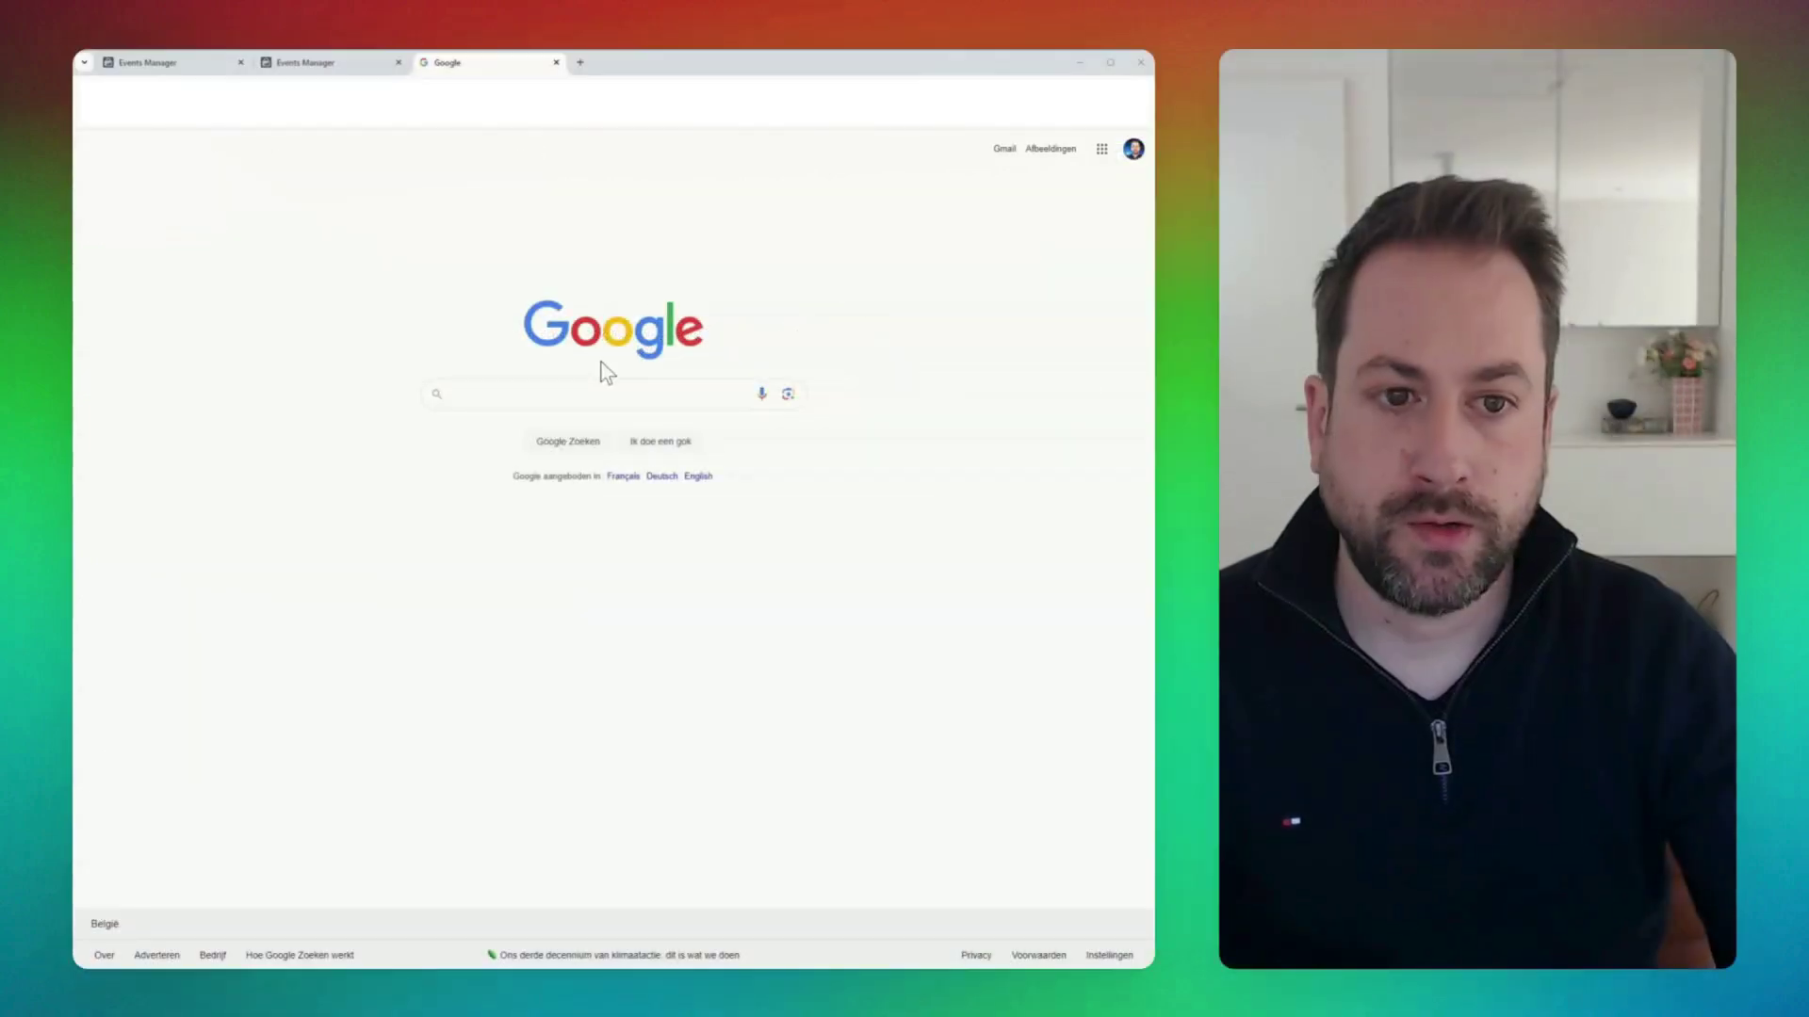
Step: Search Google for 'bram social' and open the top result's marketing blog
left_click(584, 393)
type("b")
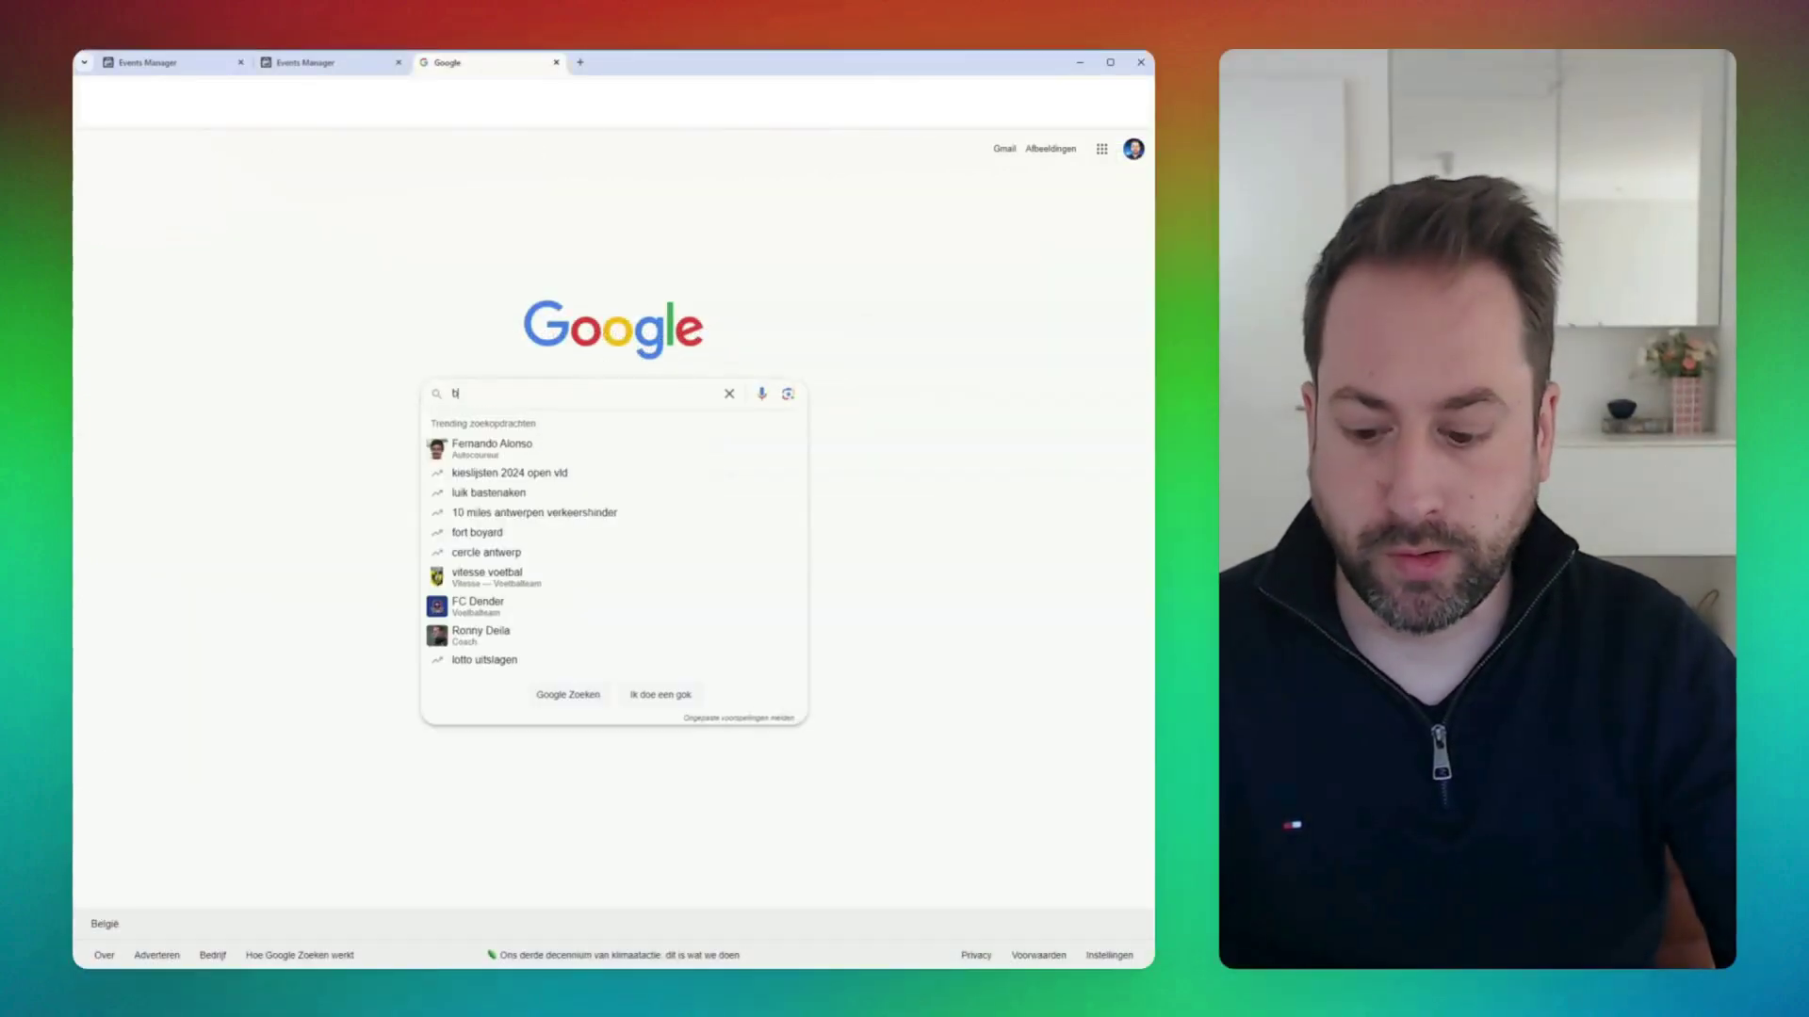
type("ram social")
key("Return")
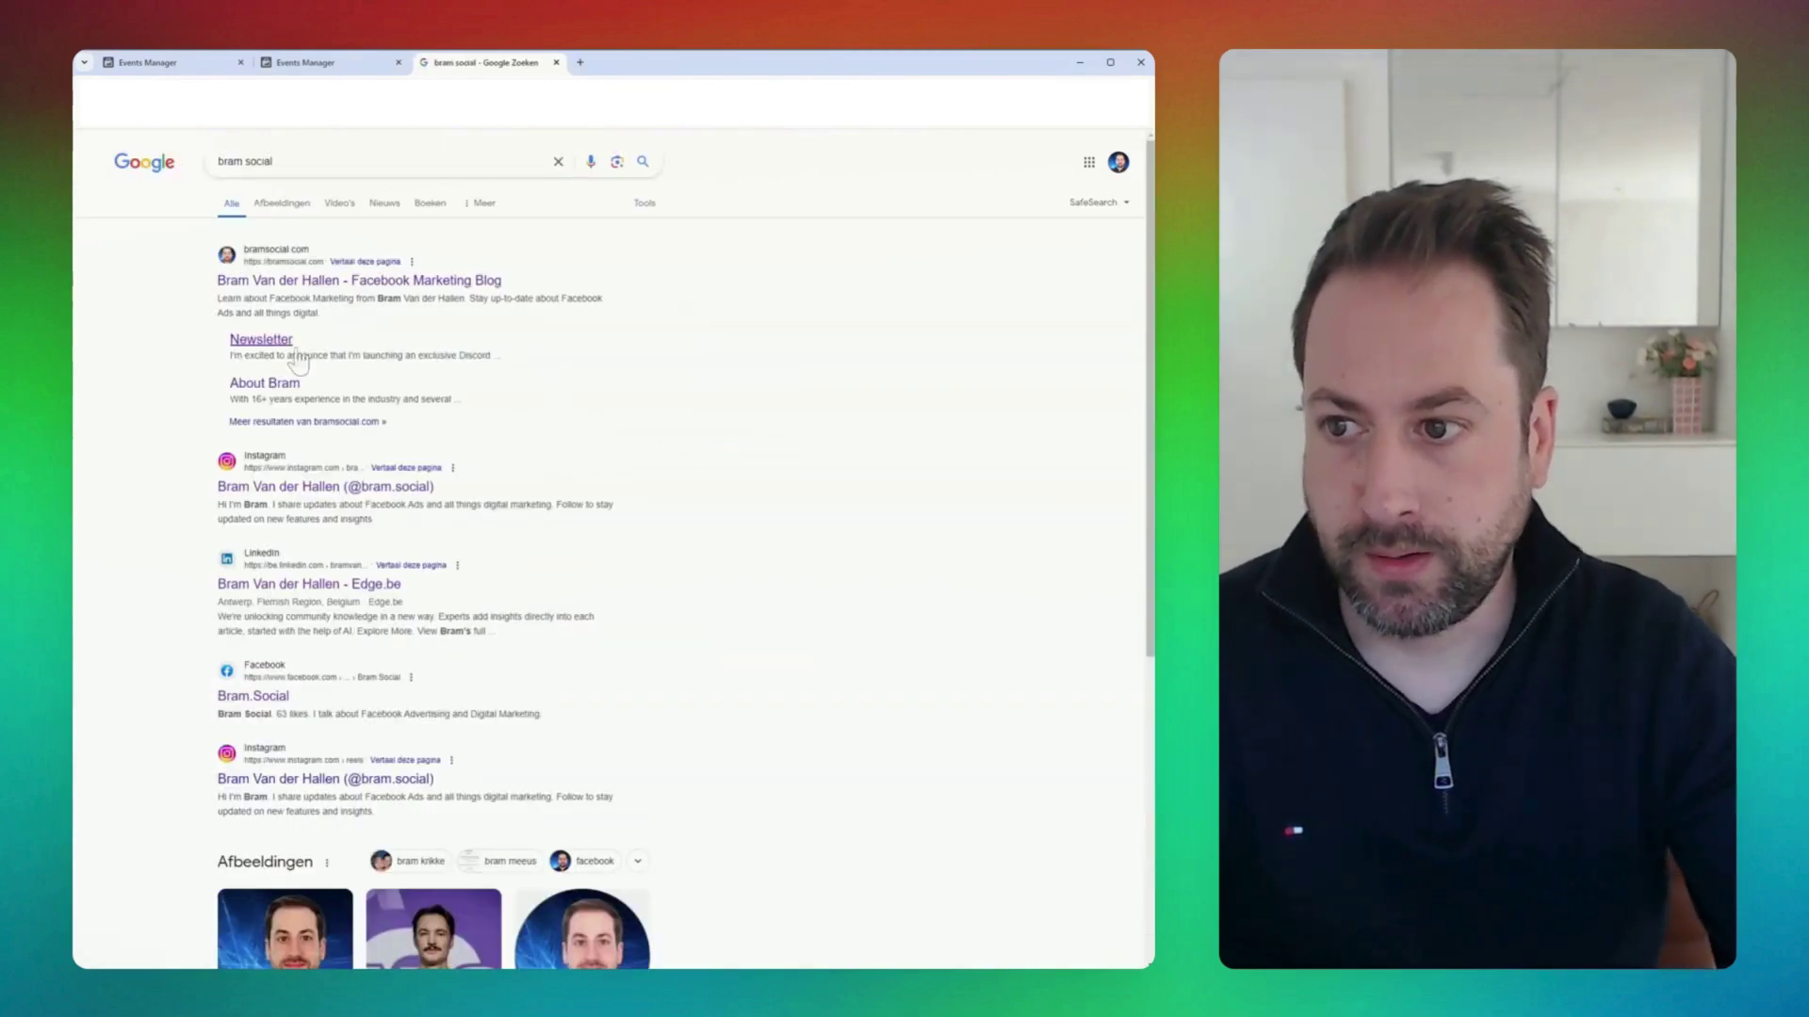
left_click(308, 292)
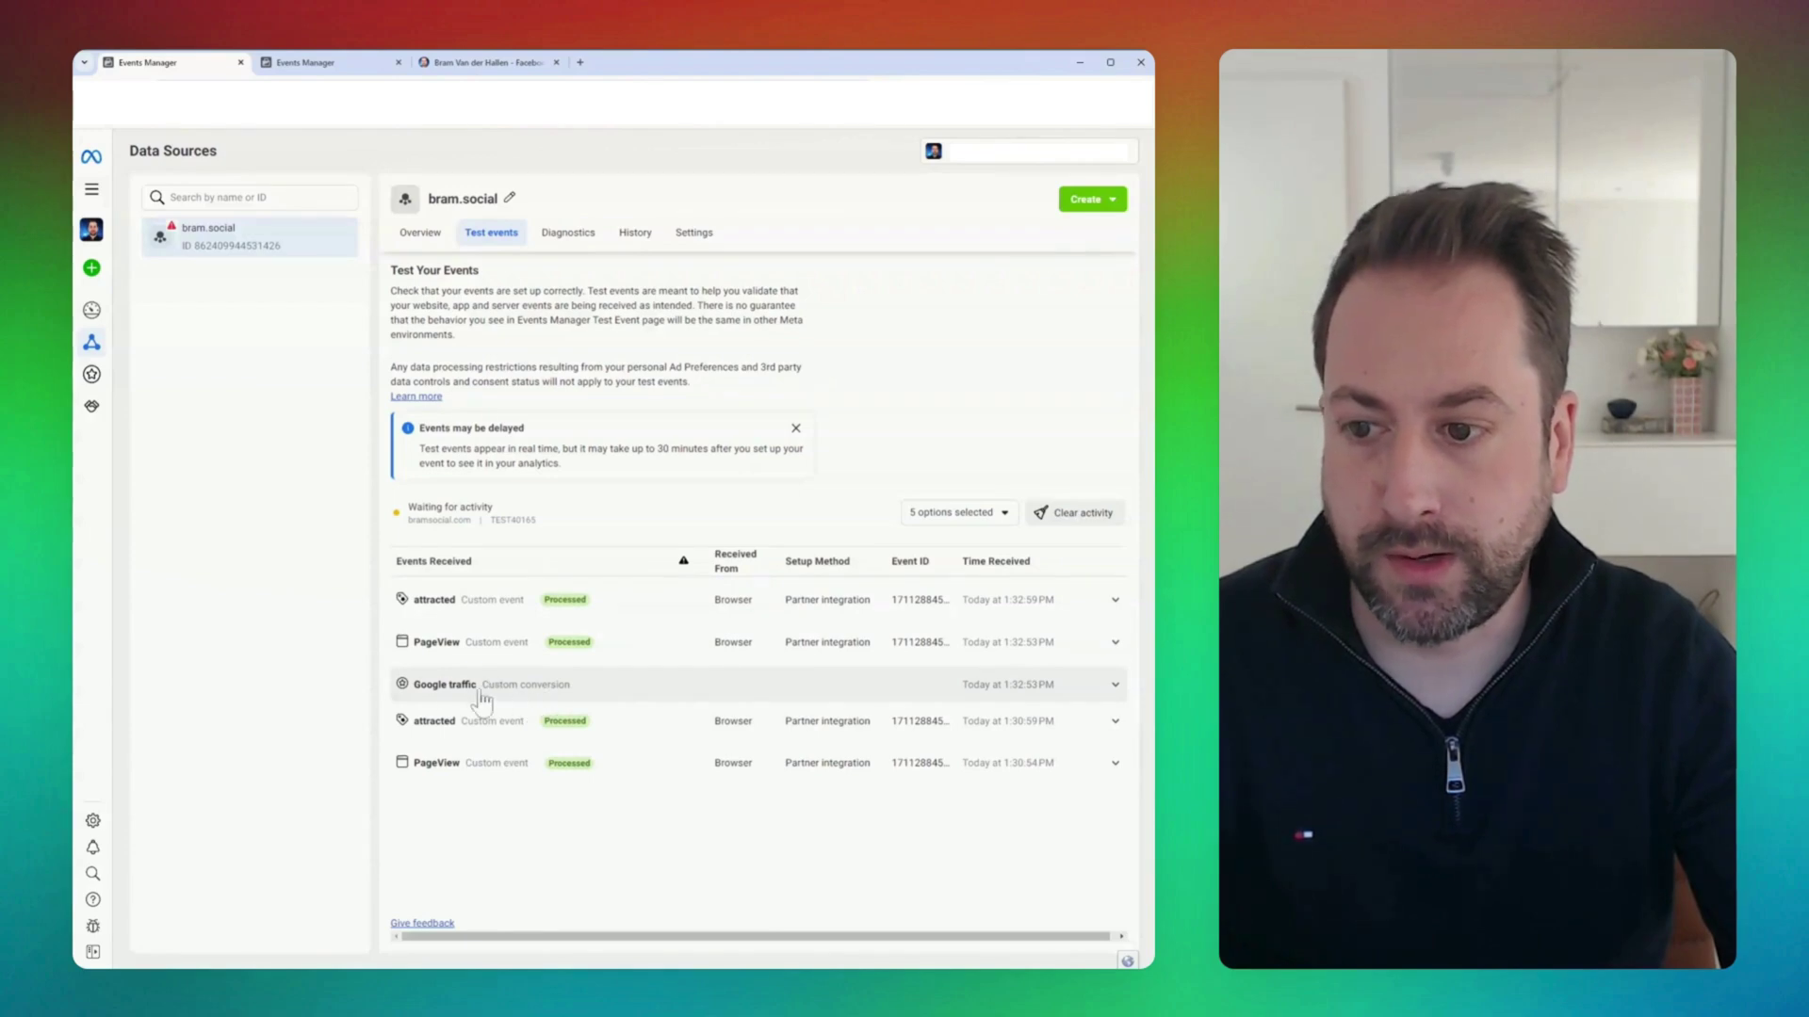
Step: Expand the Google traffic custom conversion event in Test events to confirm it arrived
left_click(519, 697)
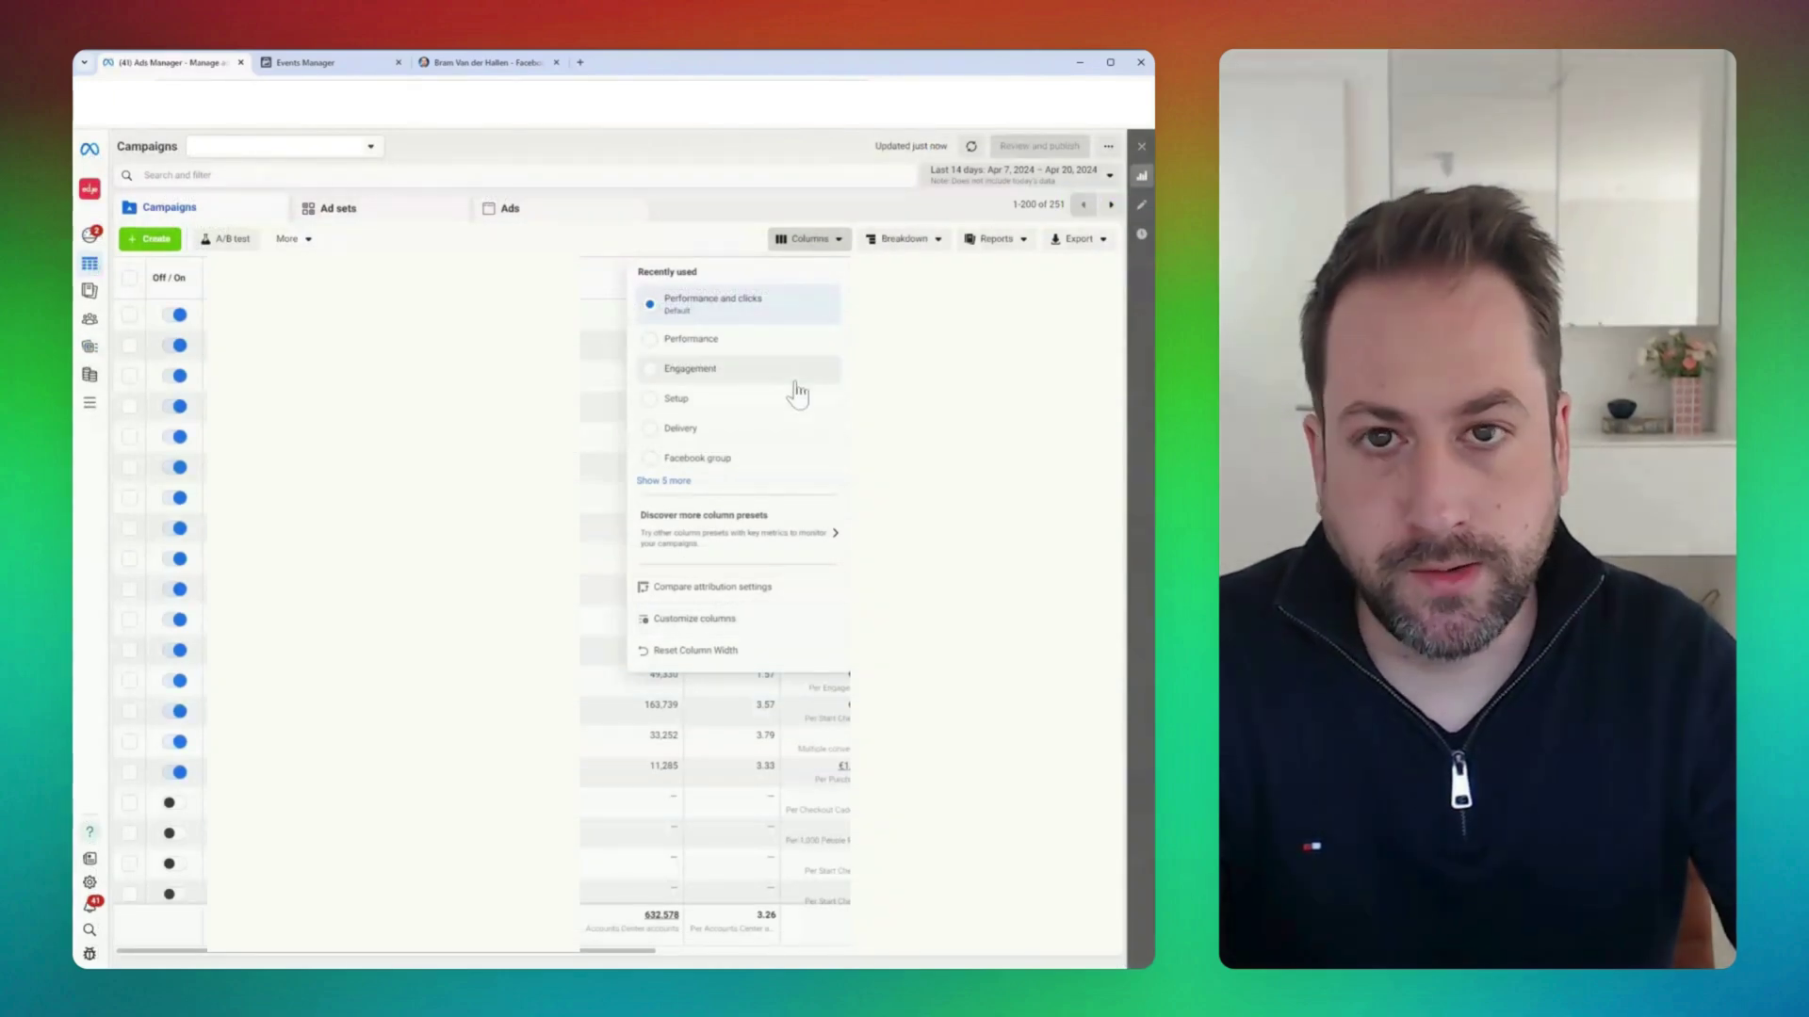
Step: Add the Google traffic custom conversion Total as a column, found by searching 'google tra'
left_click(724, 622)
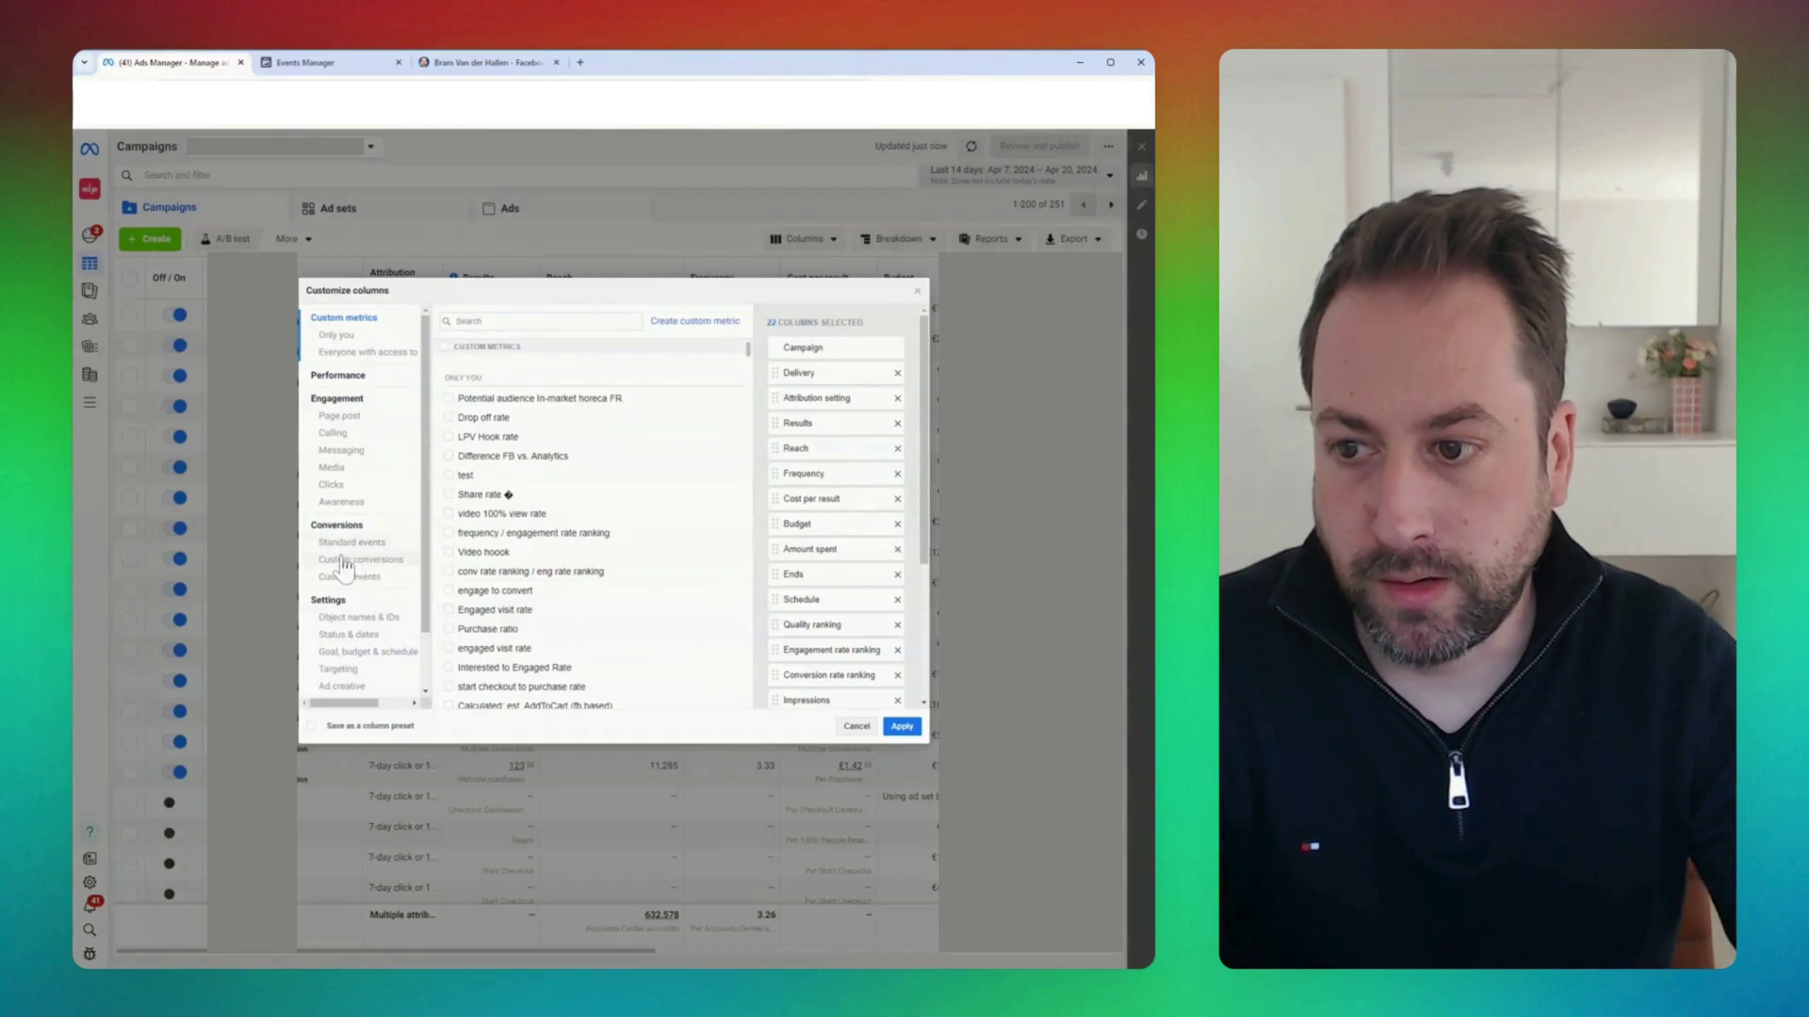
left_click(356, 562)
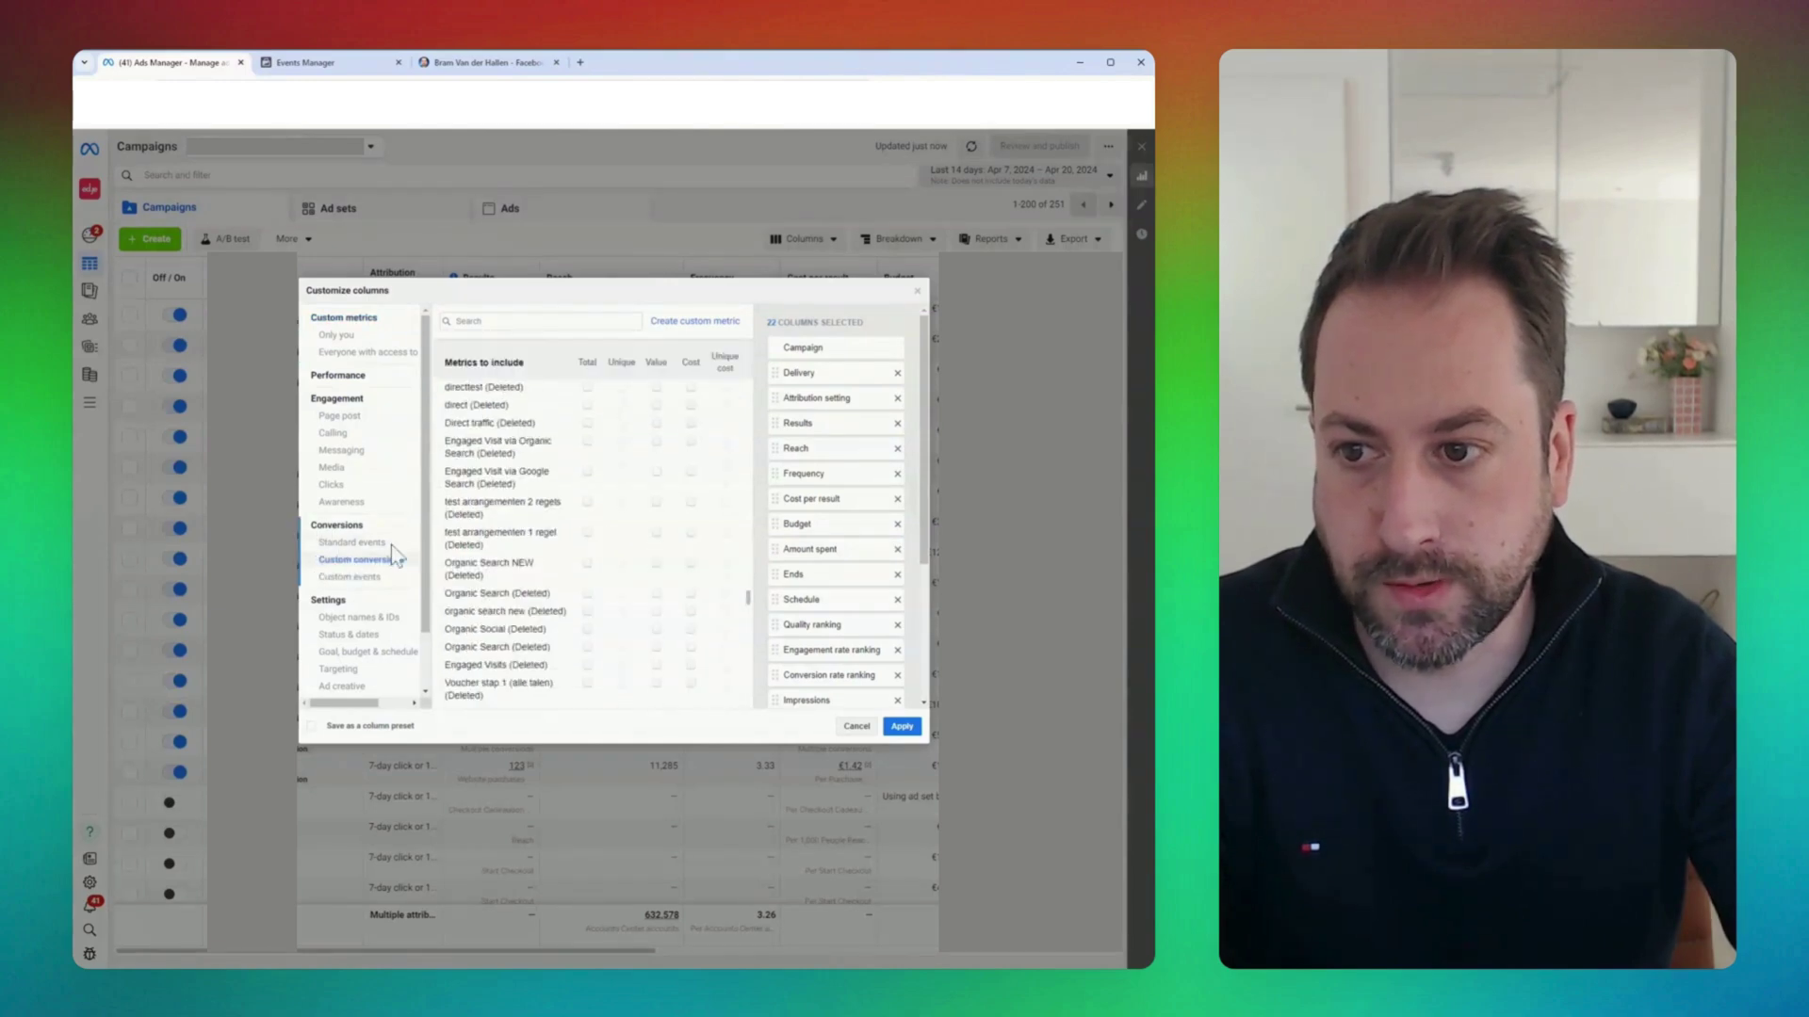
left_click(541, 322)
type("google traf")
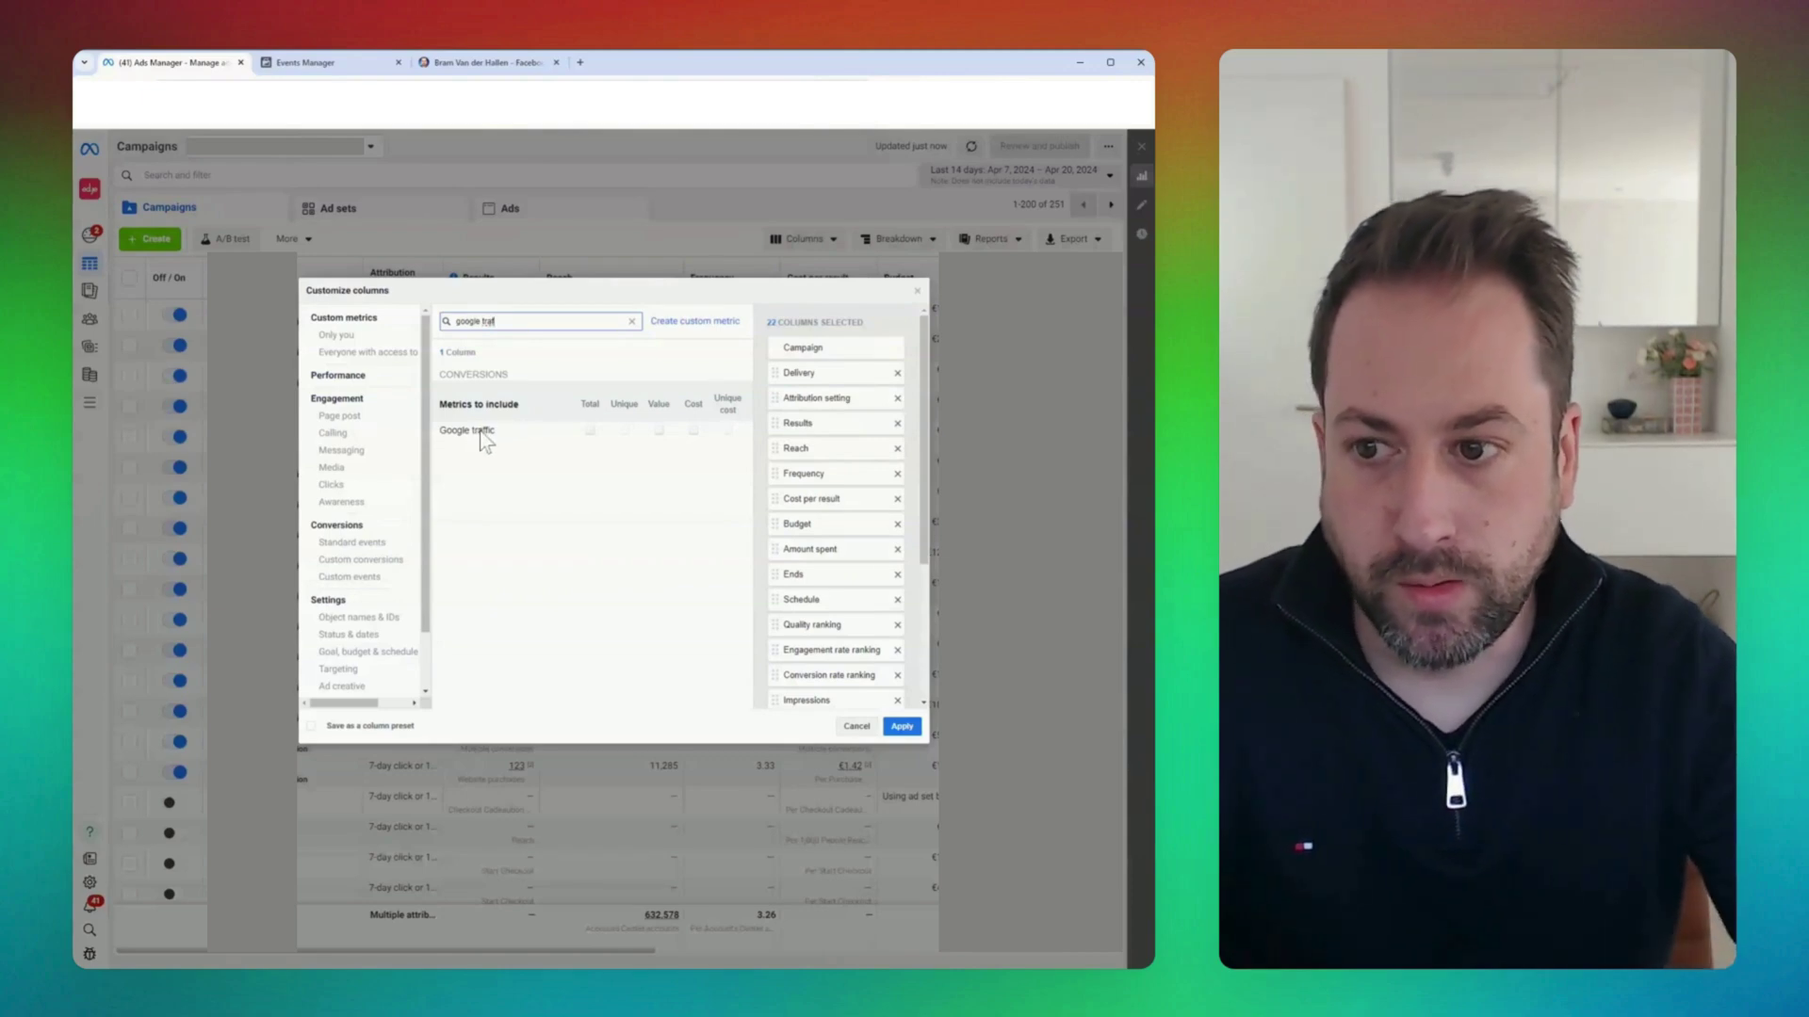
left_click(590, 432)
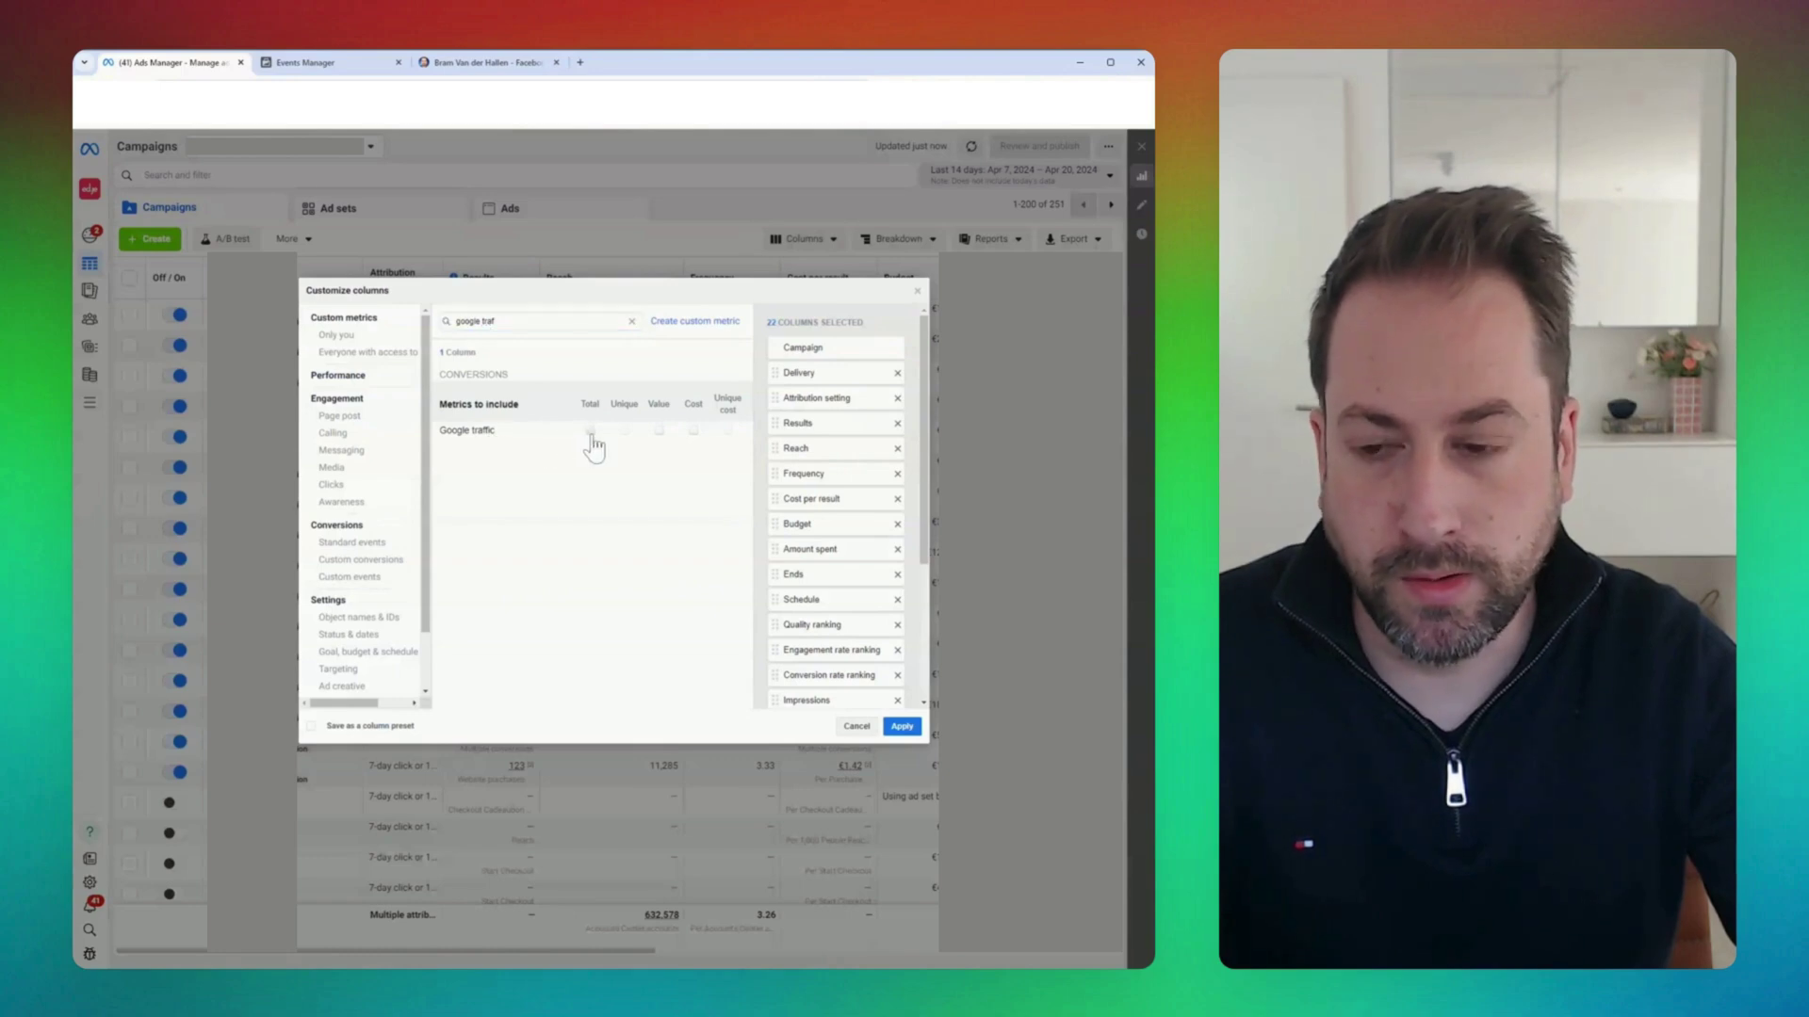
scroll(829, 622, "down", 3)
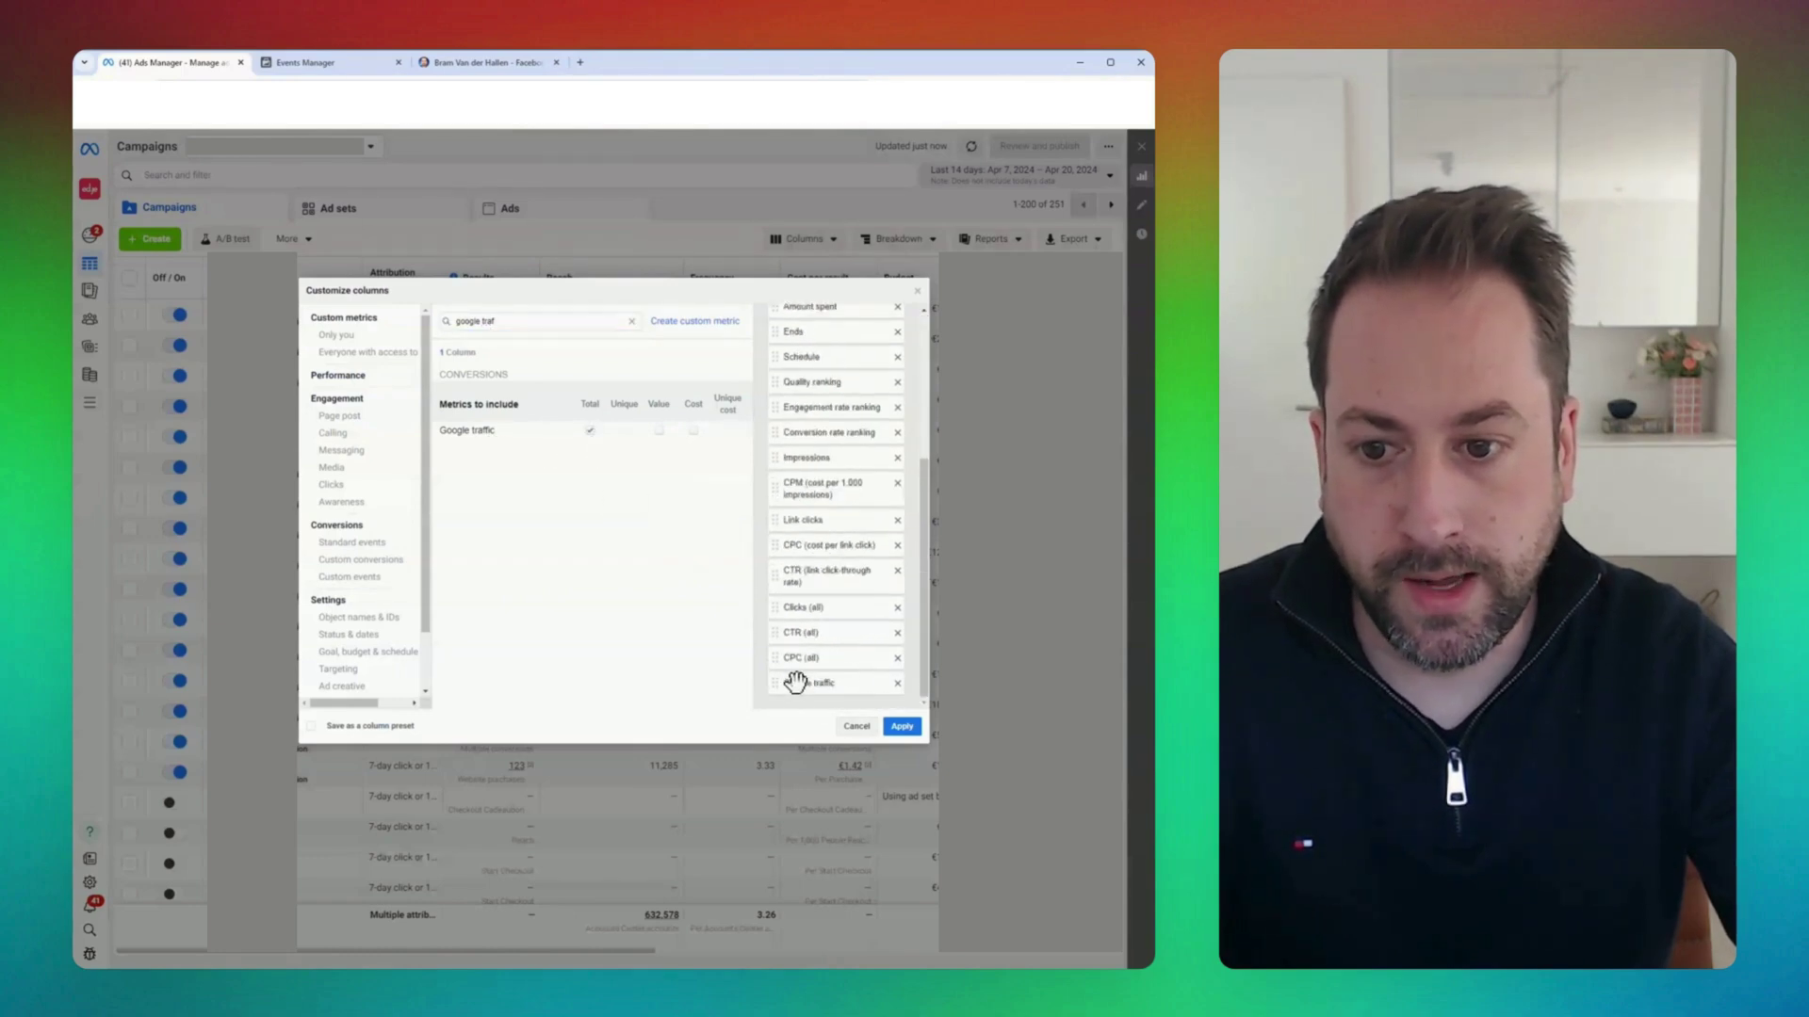
scroll(892, 471, "up", 3)
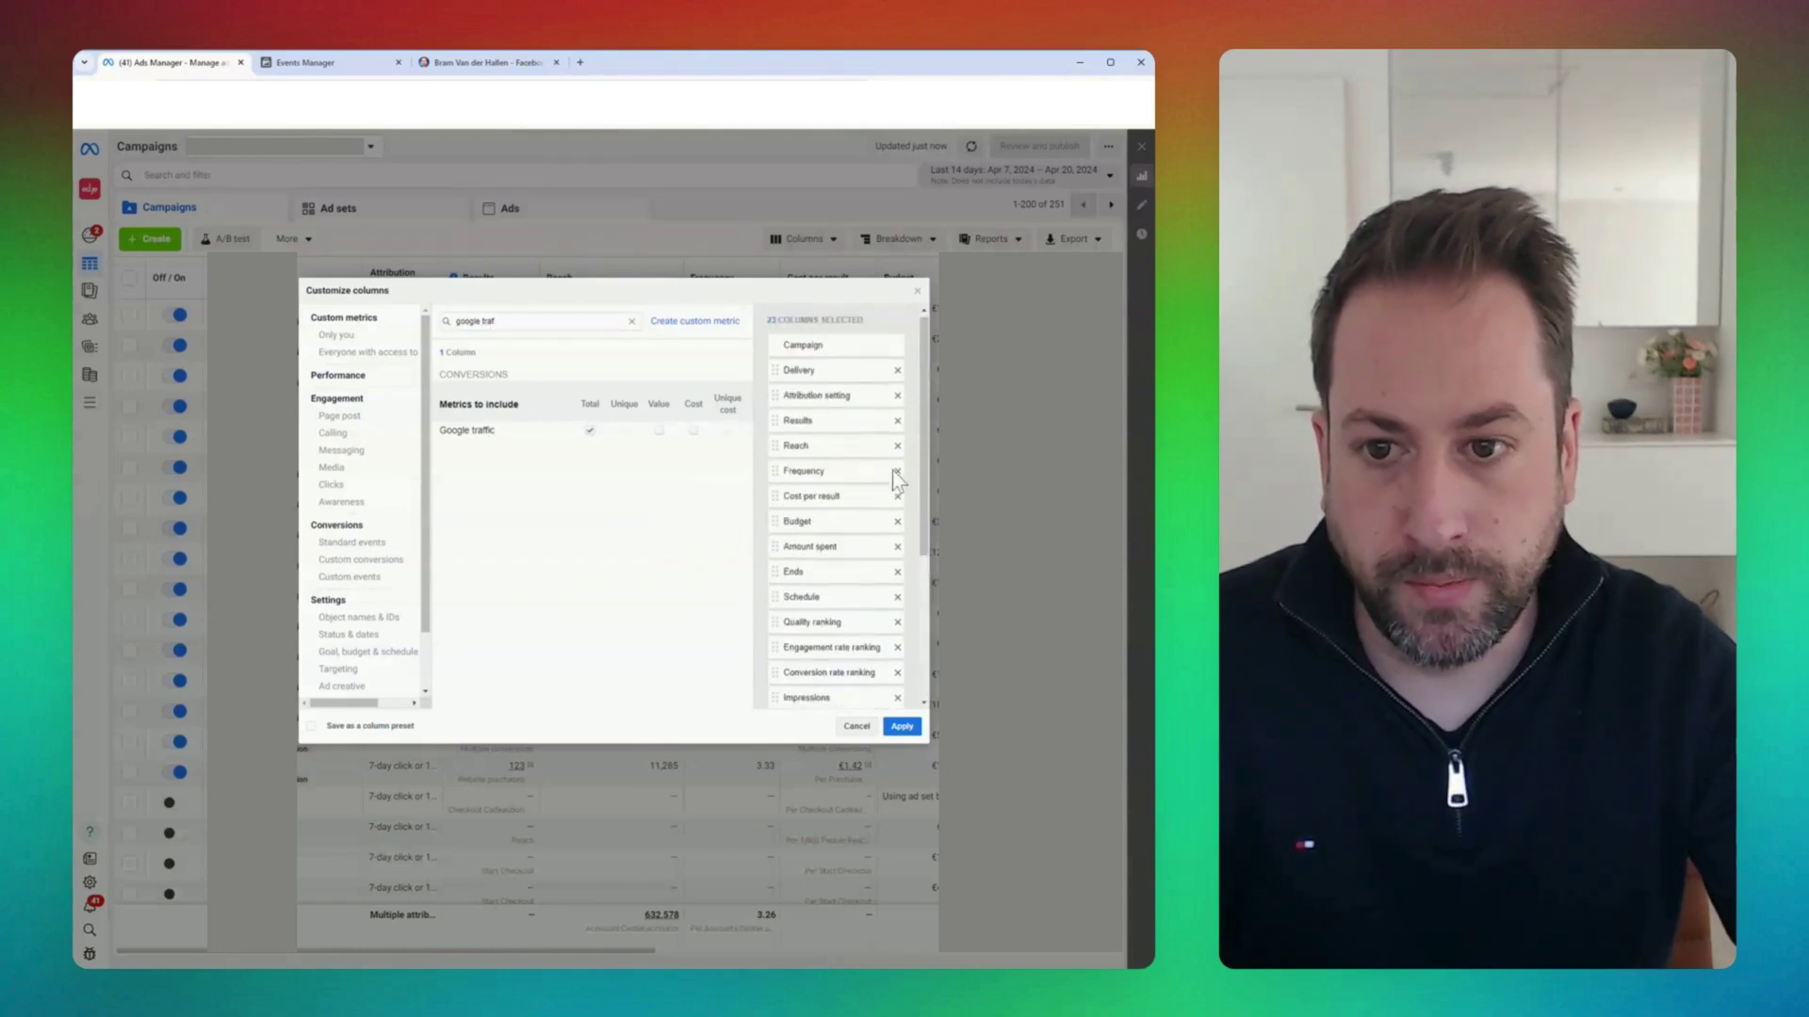
Step: Remove Delivery, Attribution setting, Results, Reach and the other unneeded metric columns
left_click(897, 374)
left_click(897, 374)
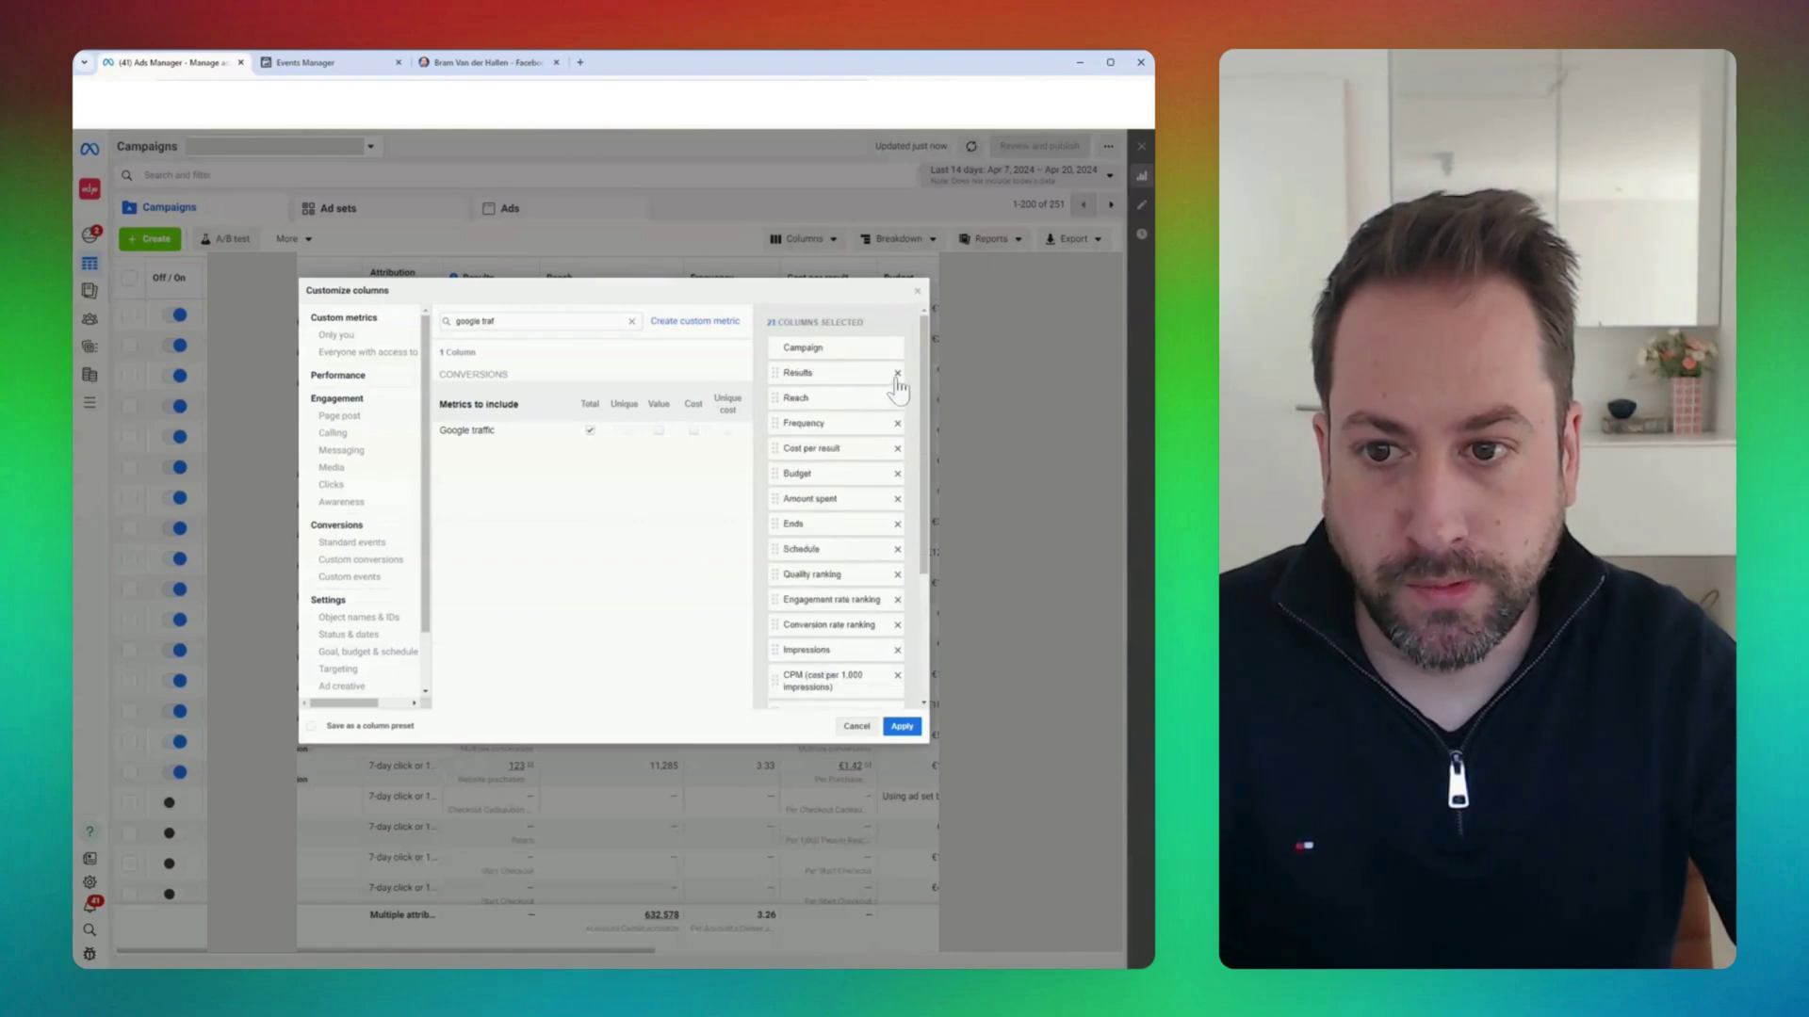
left_click(897, 374)
left_click(897, 374)
left_click(897, 374)
left_click(897, 374)
left_click(897, 374)
left_click(897, 373)
left_click(896, 374)
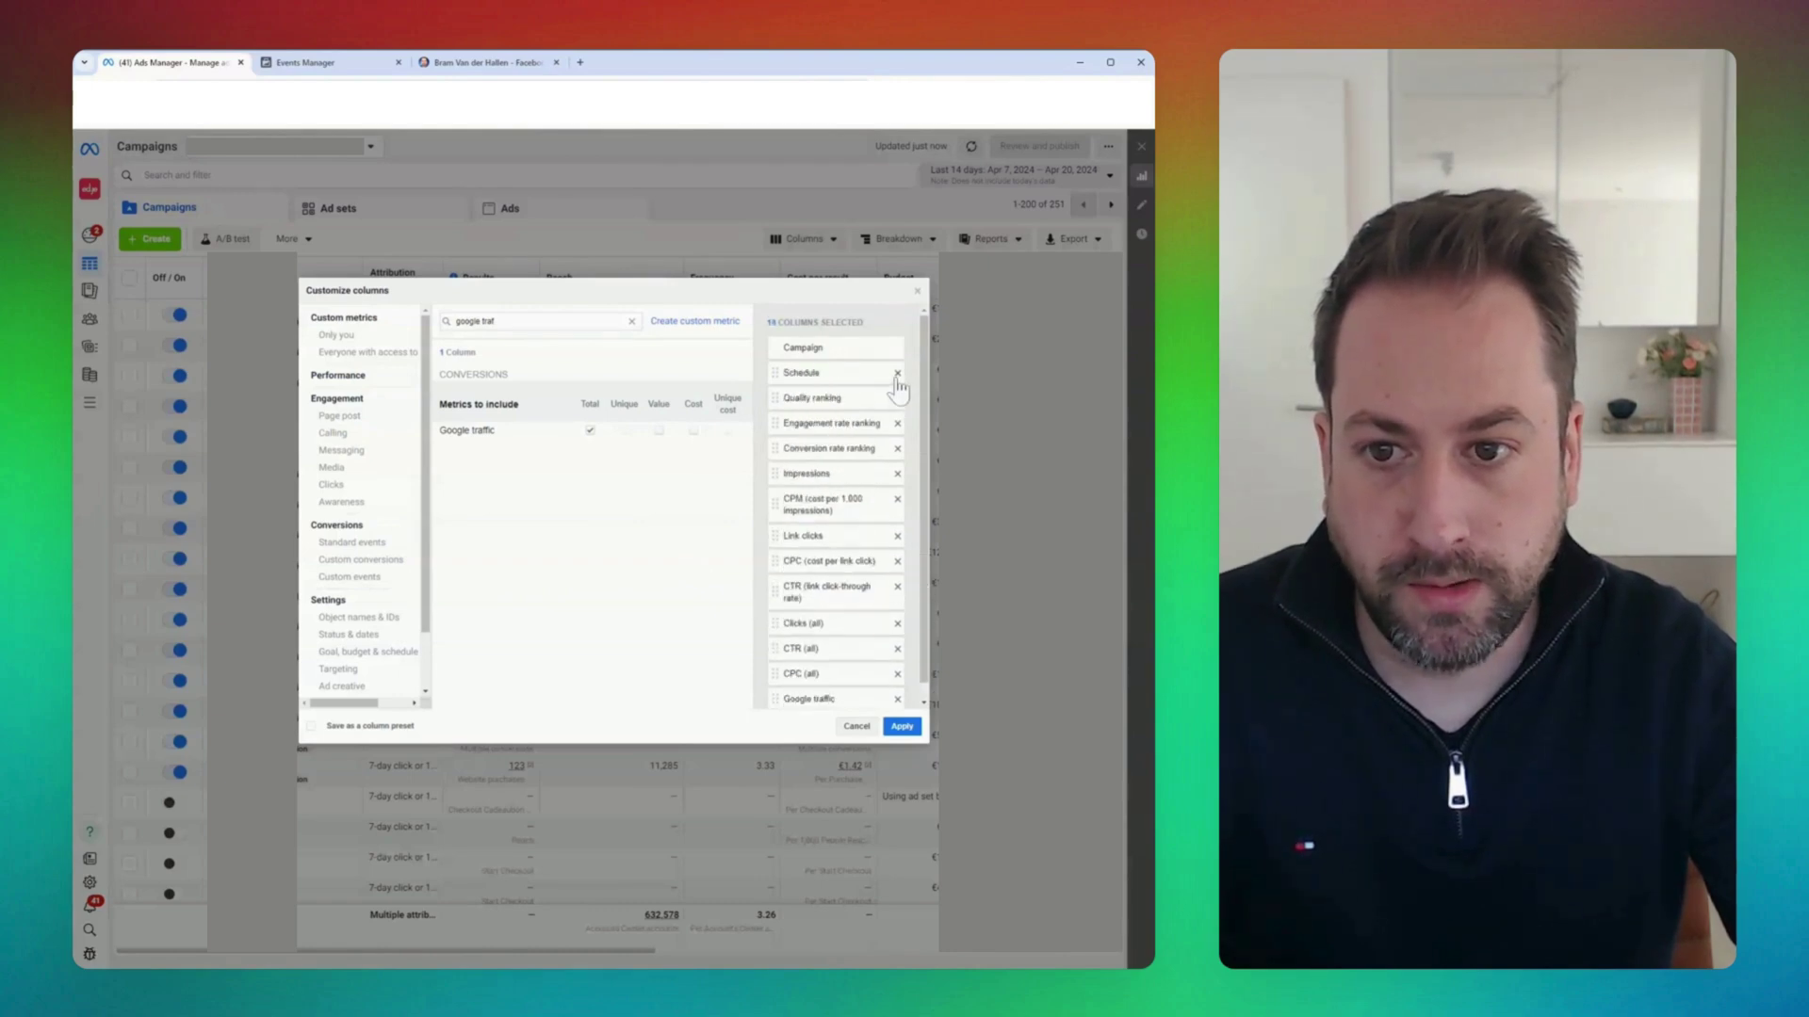
left_click(897, 374)
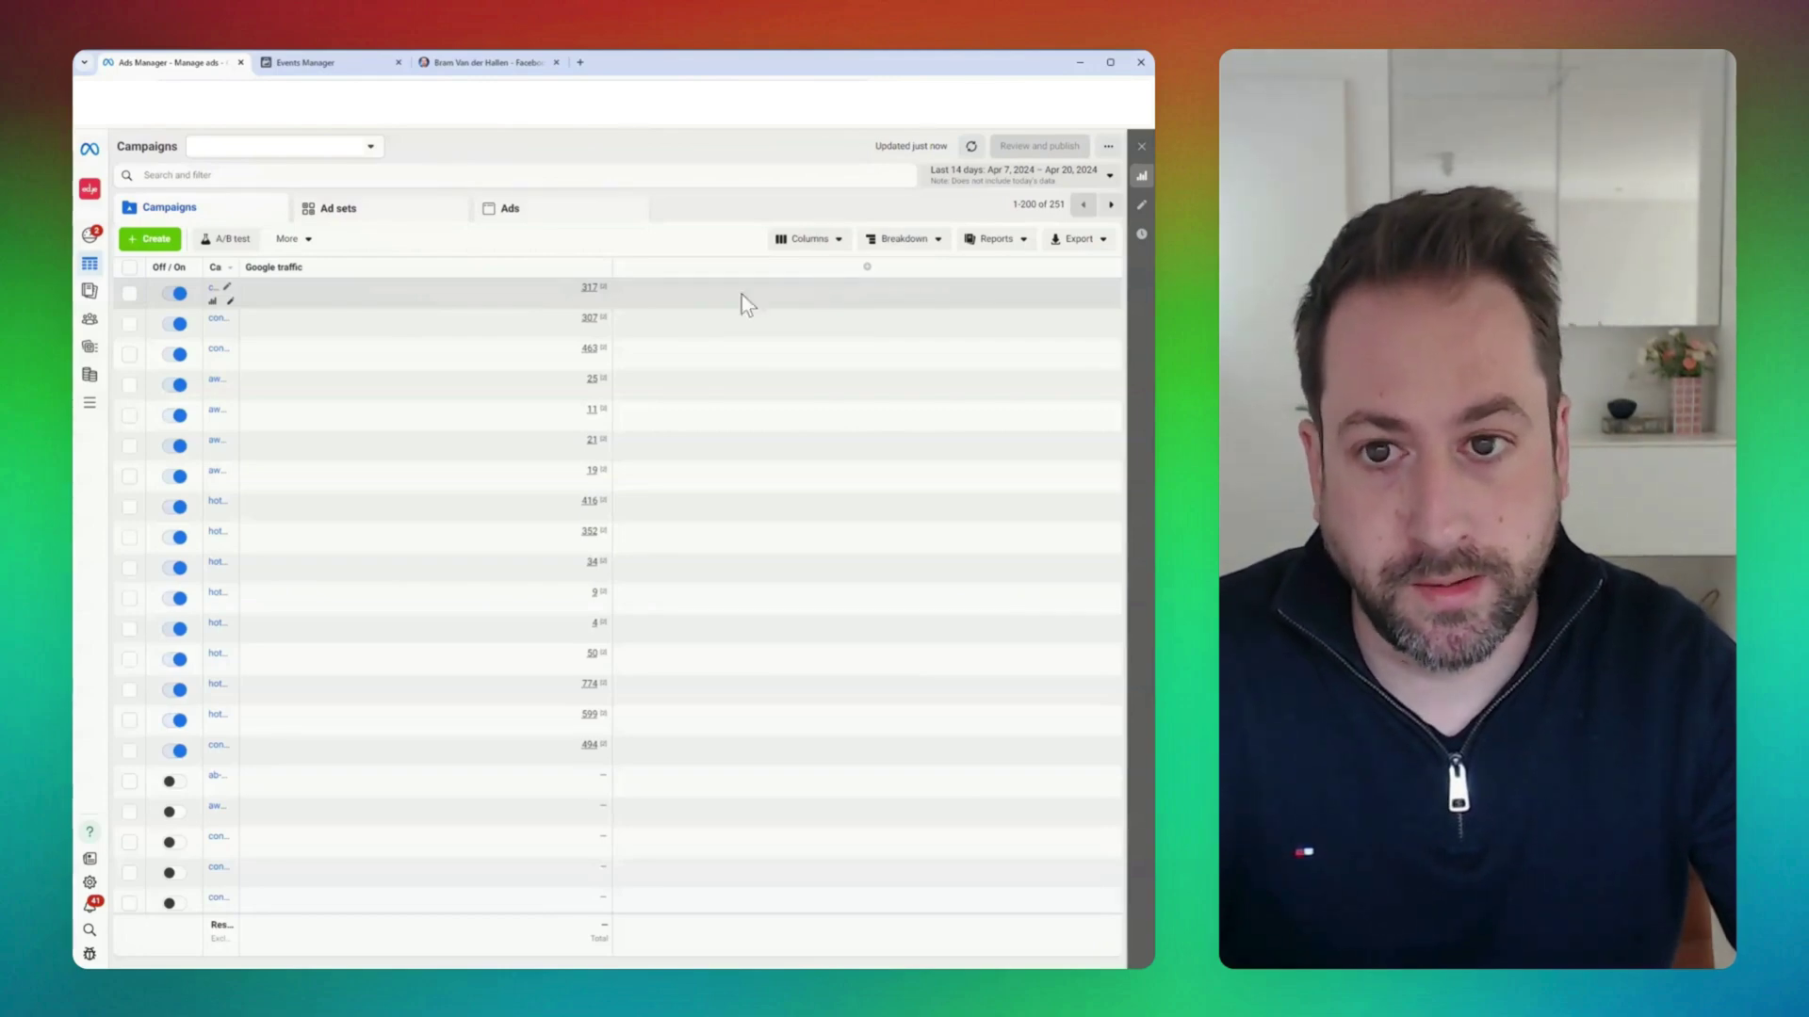
Step: Compare 1-day view and 1-day click attribution settings and apply both comparisons to the table
left_click(835, 241)
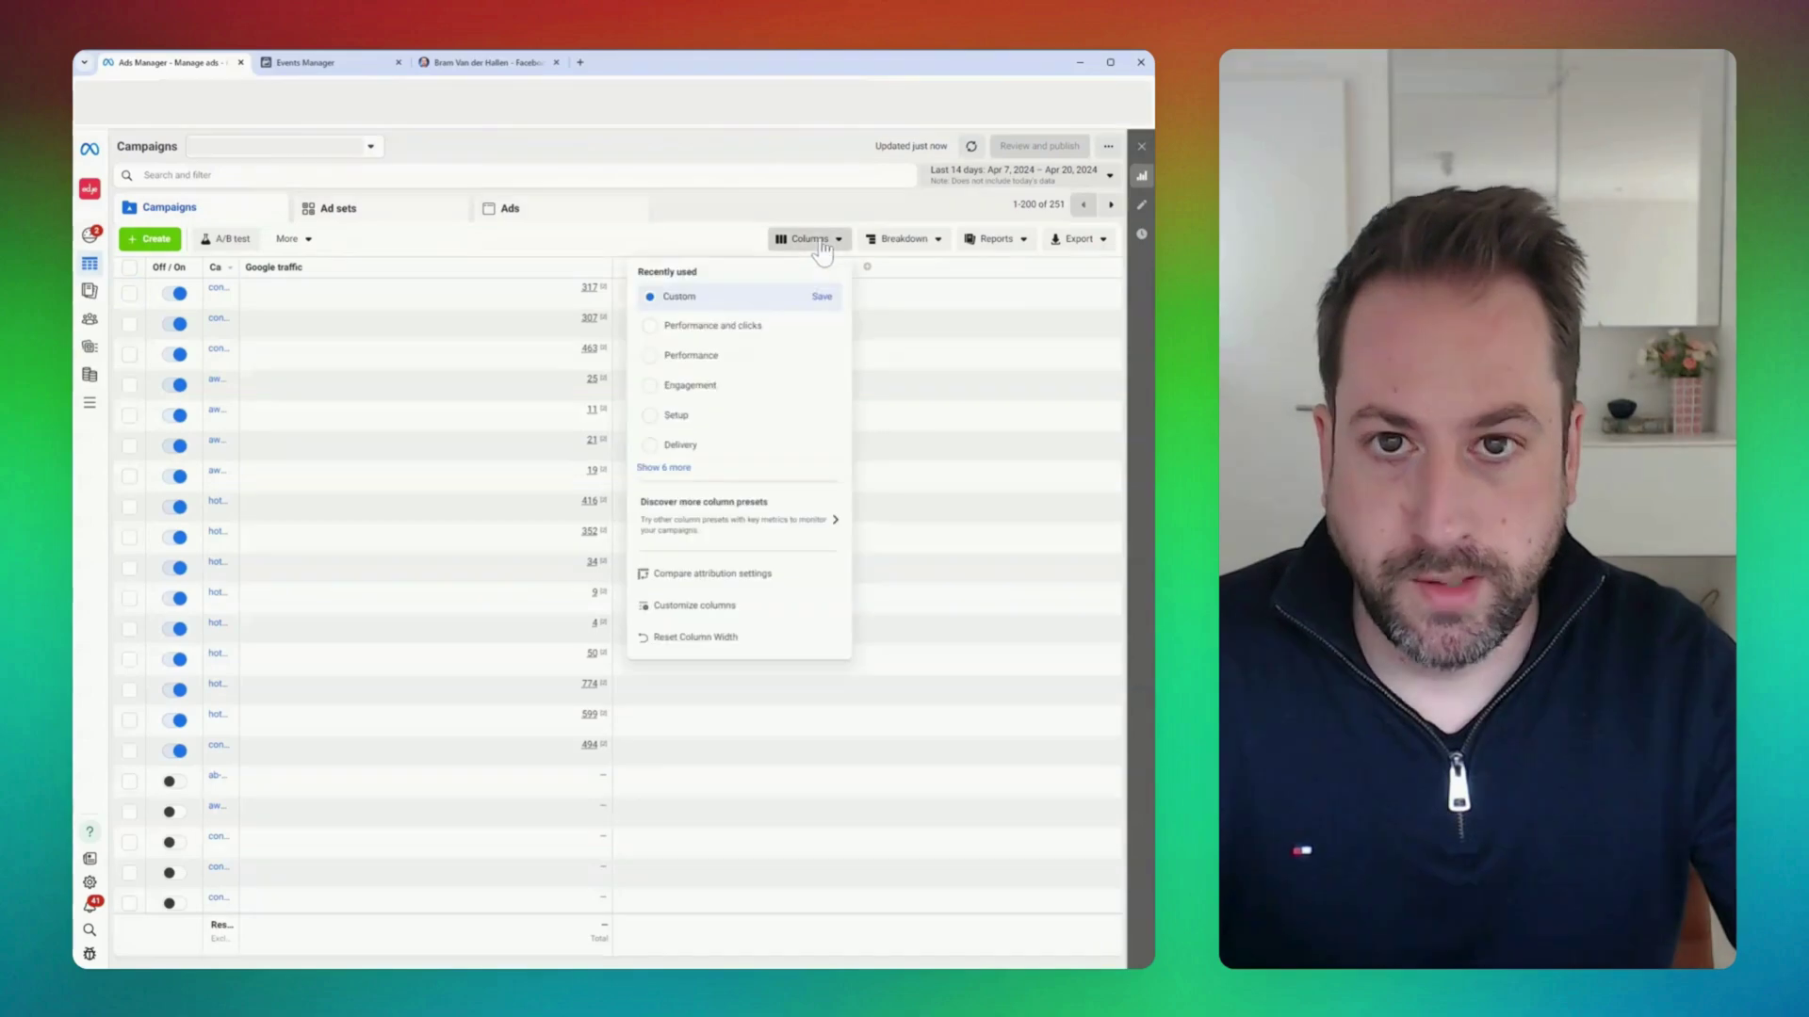
left_click(763, 575)
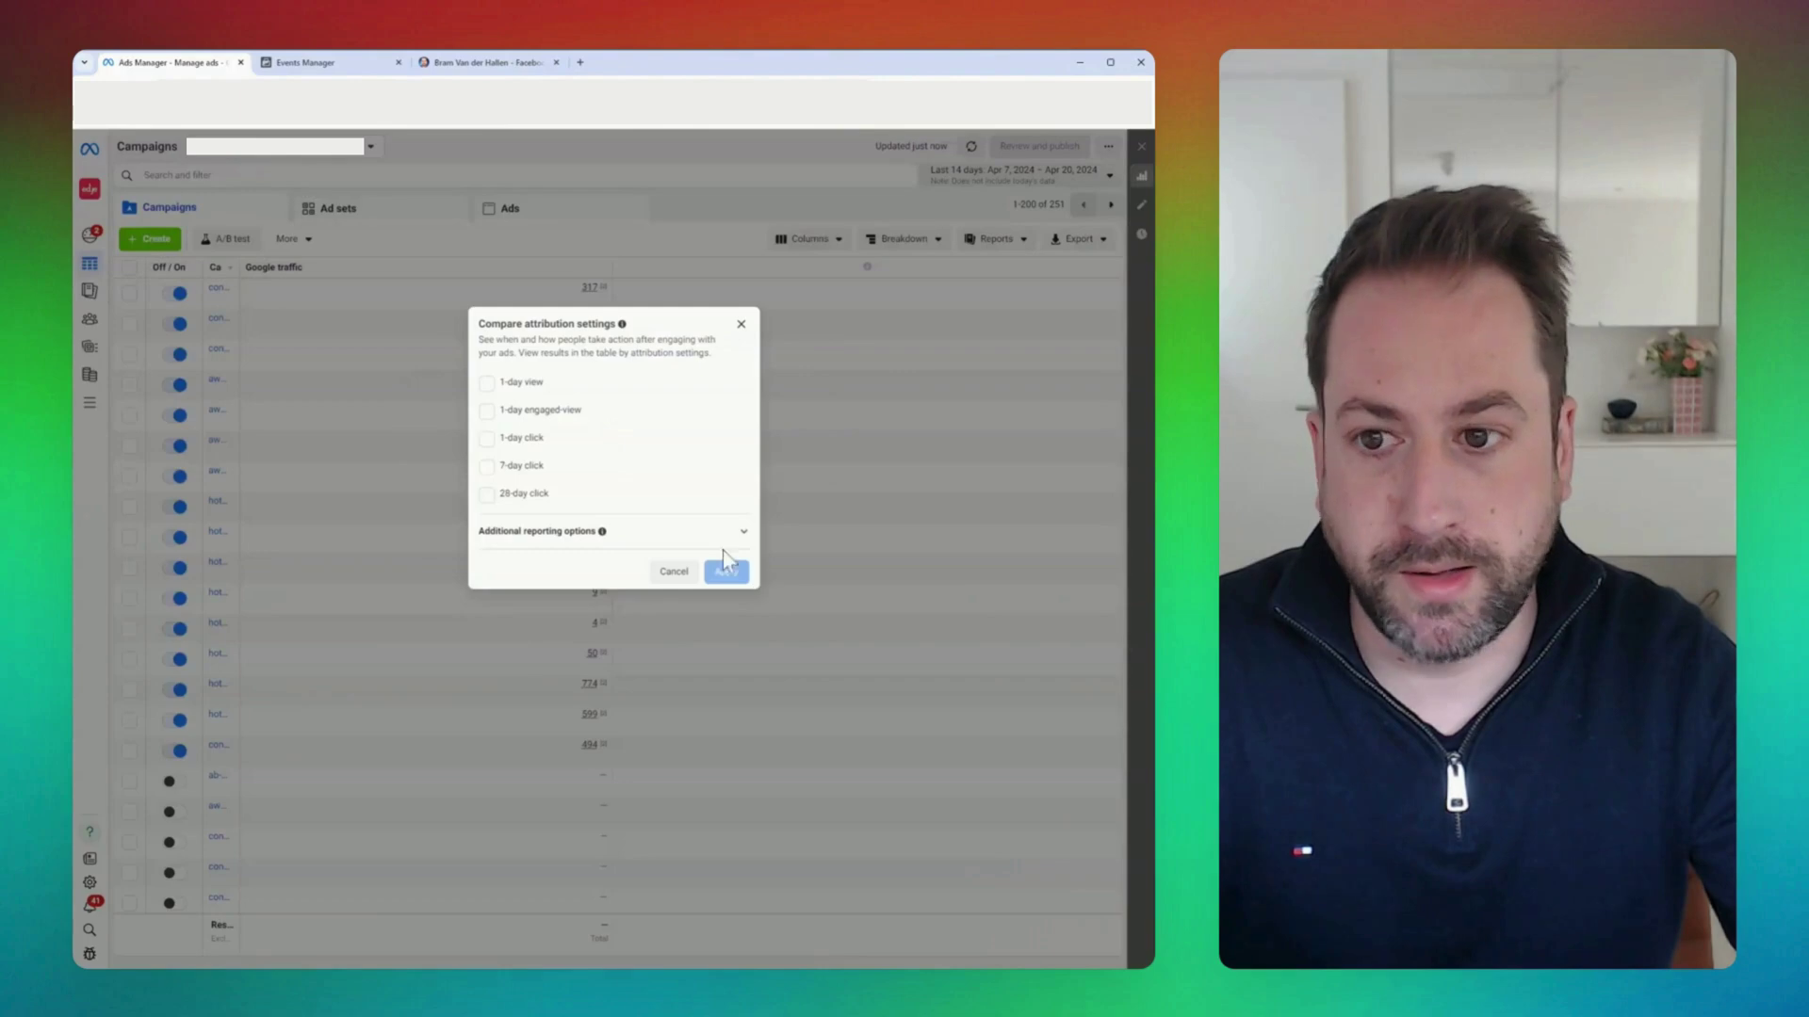
mouse_move(535, 393)
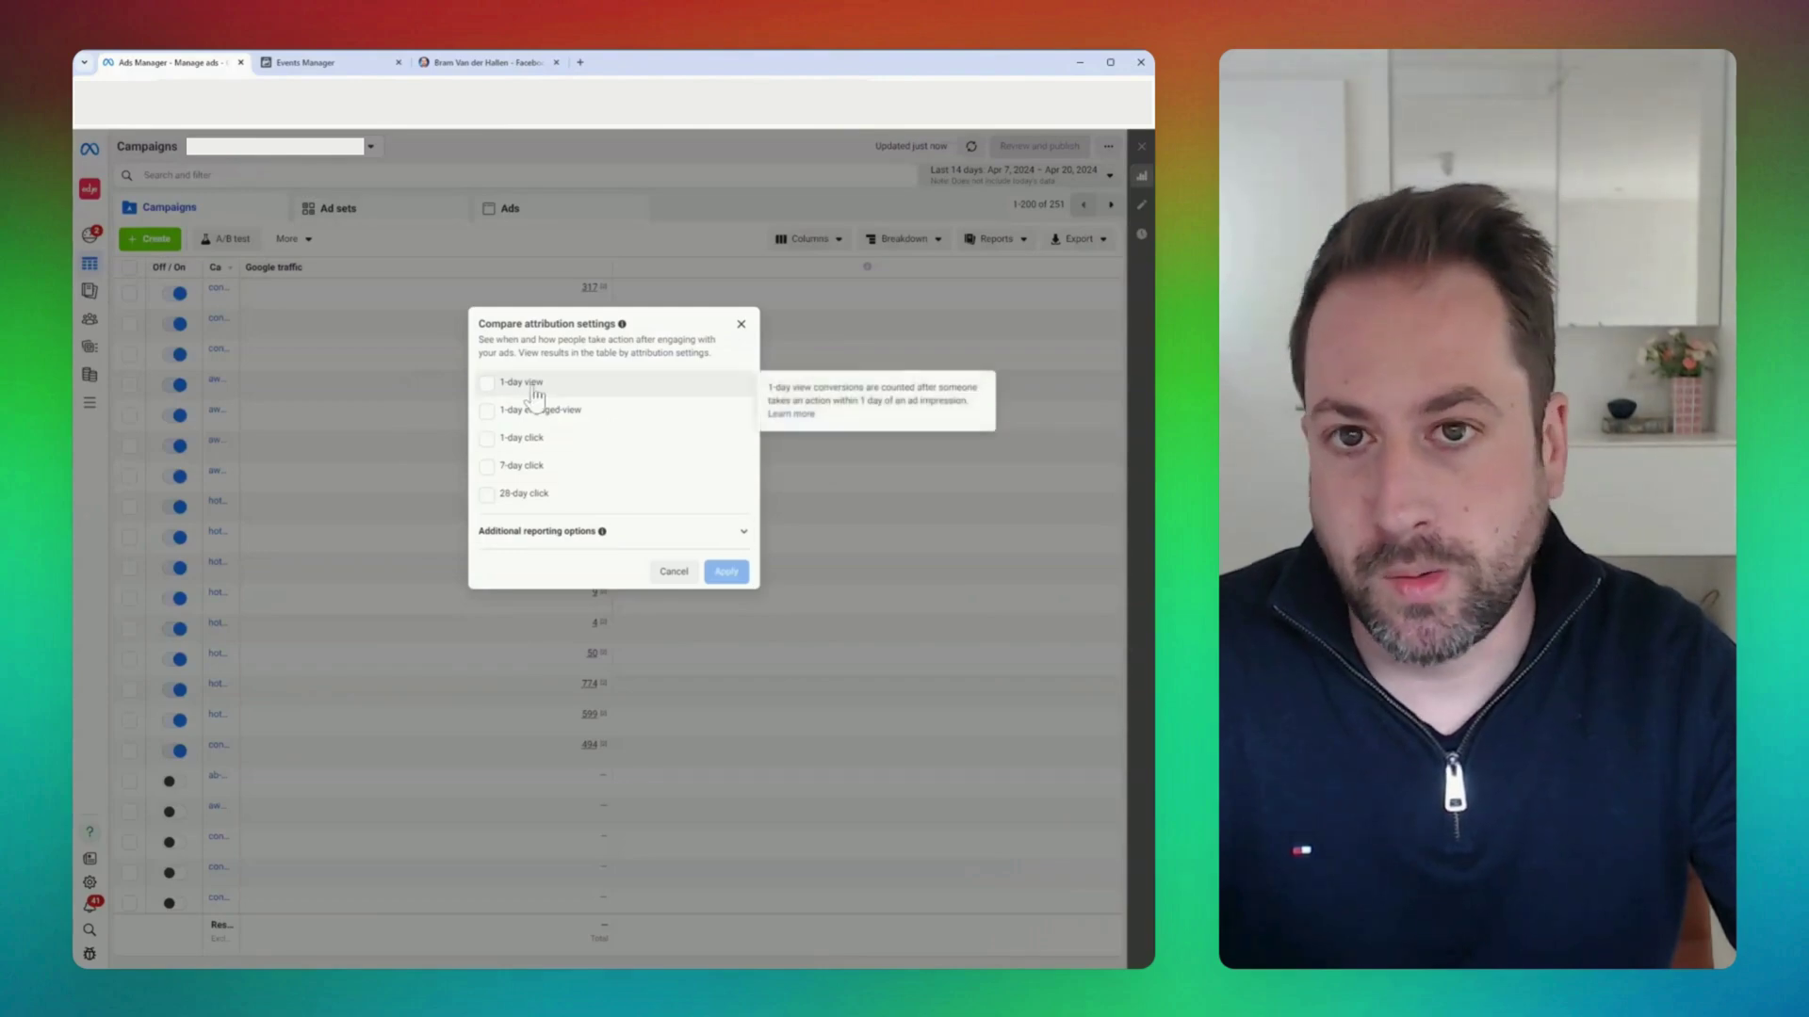
left_click(534, 388)
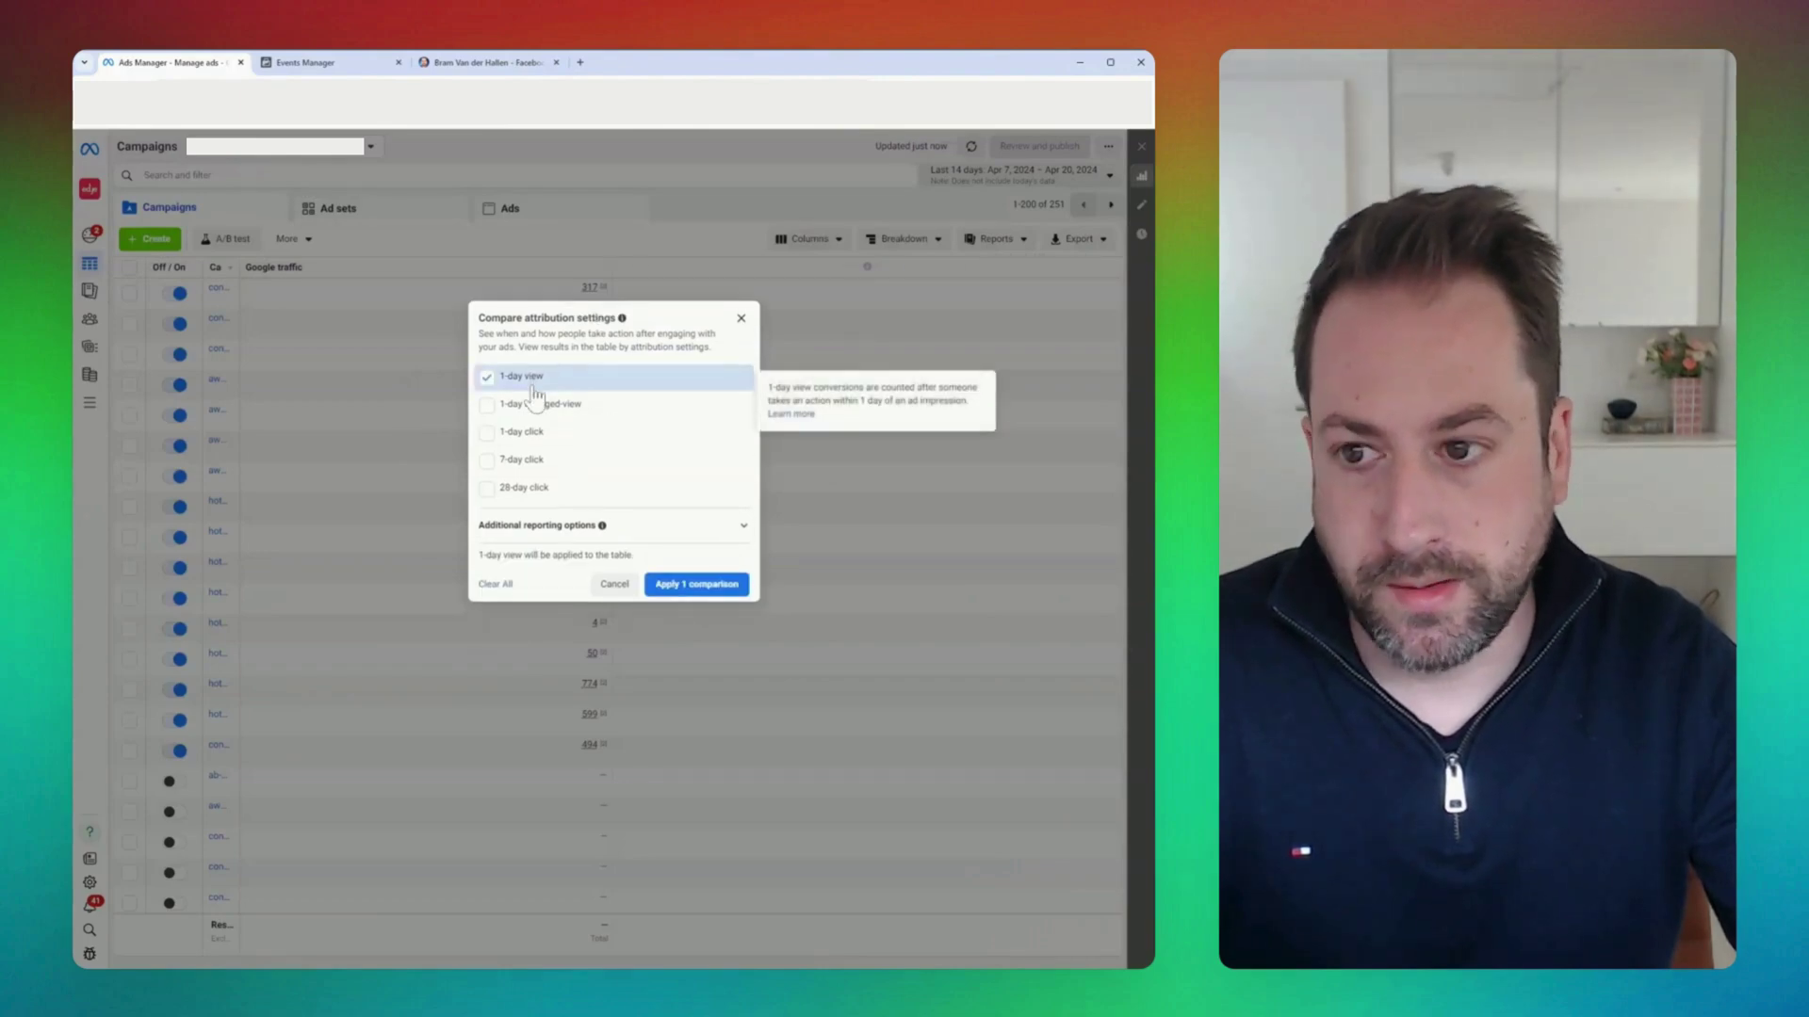
left_click(544, 436)
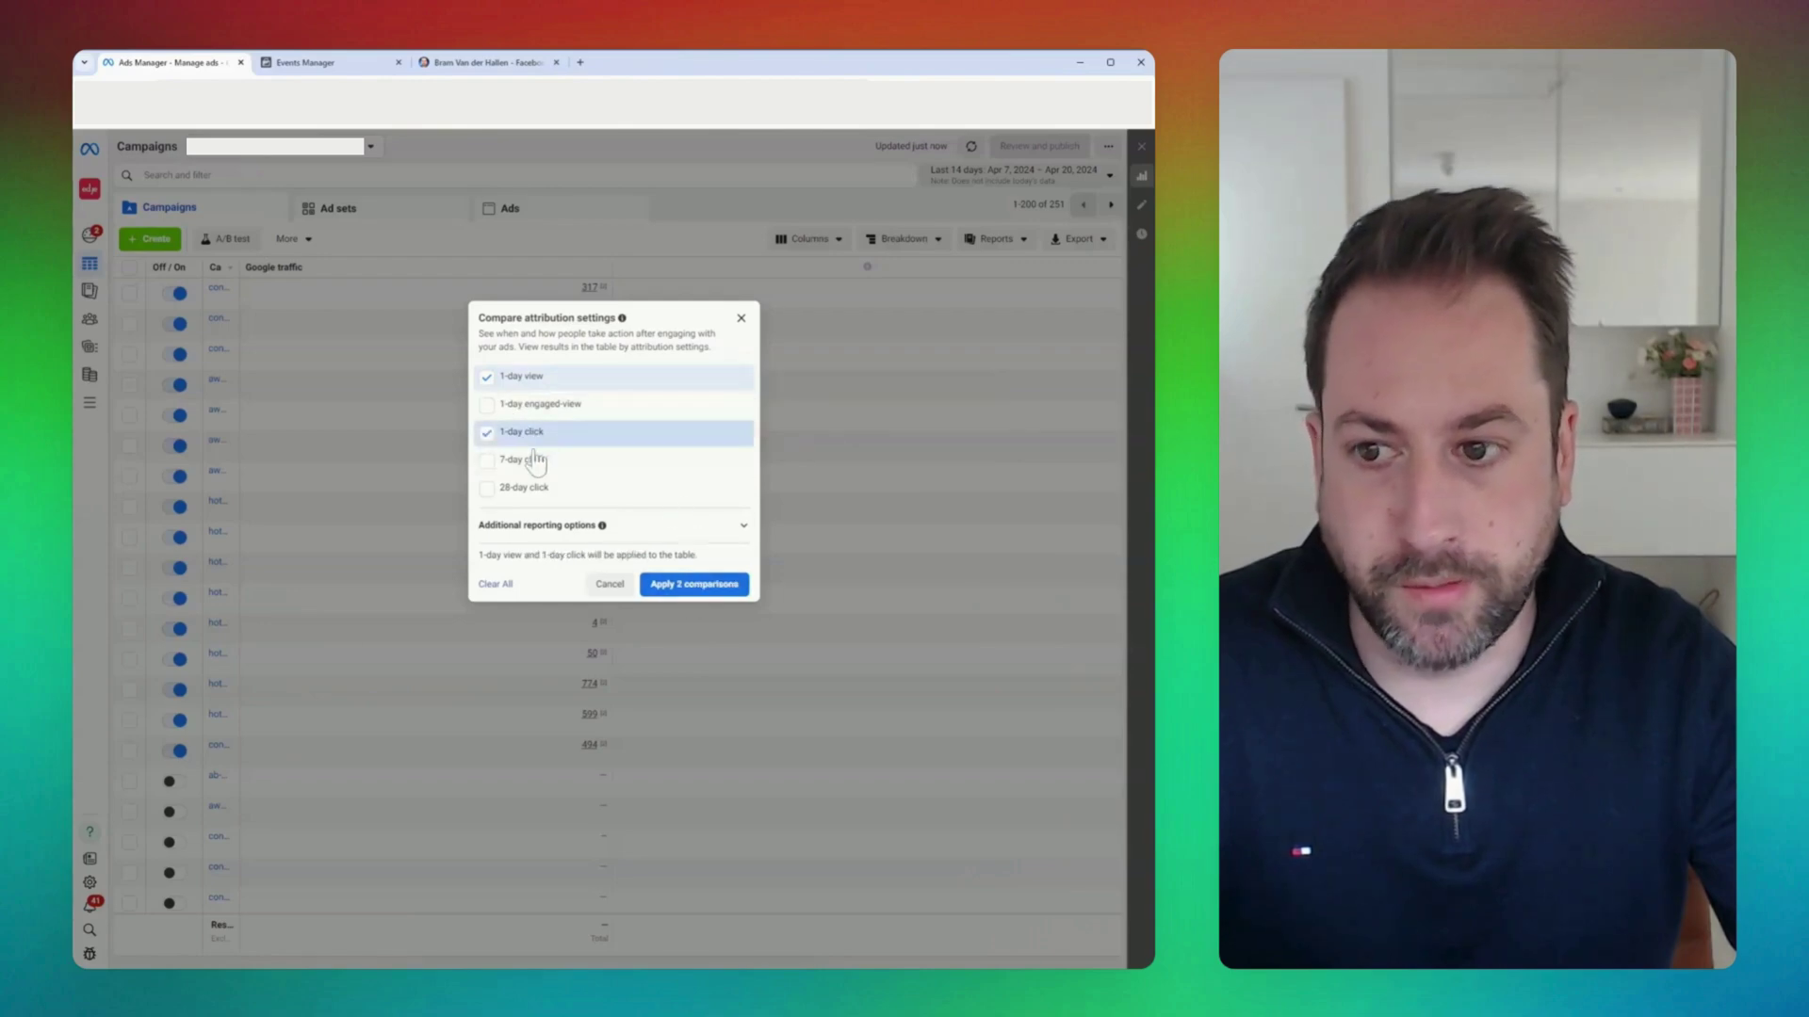
mouse_move(536, 479)
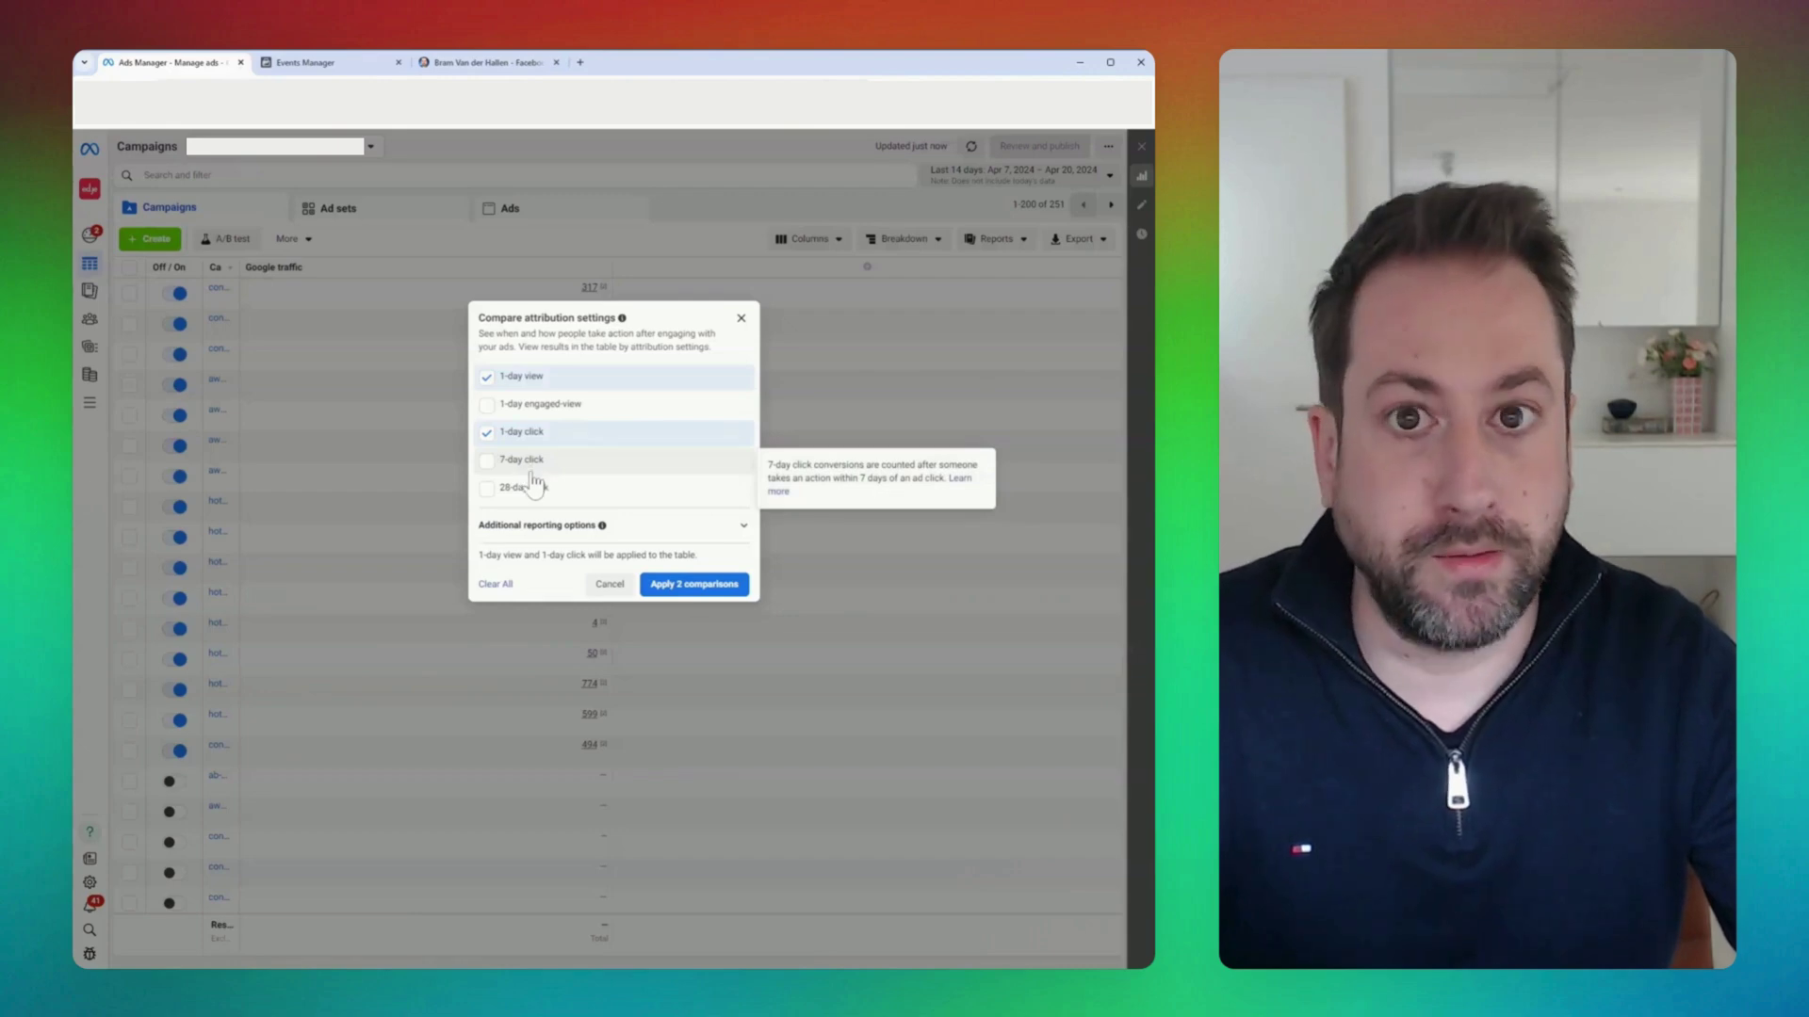
left_click(695, 586)
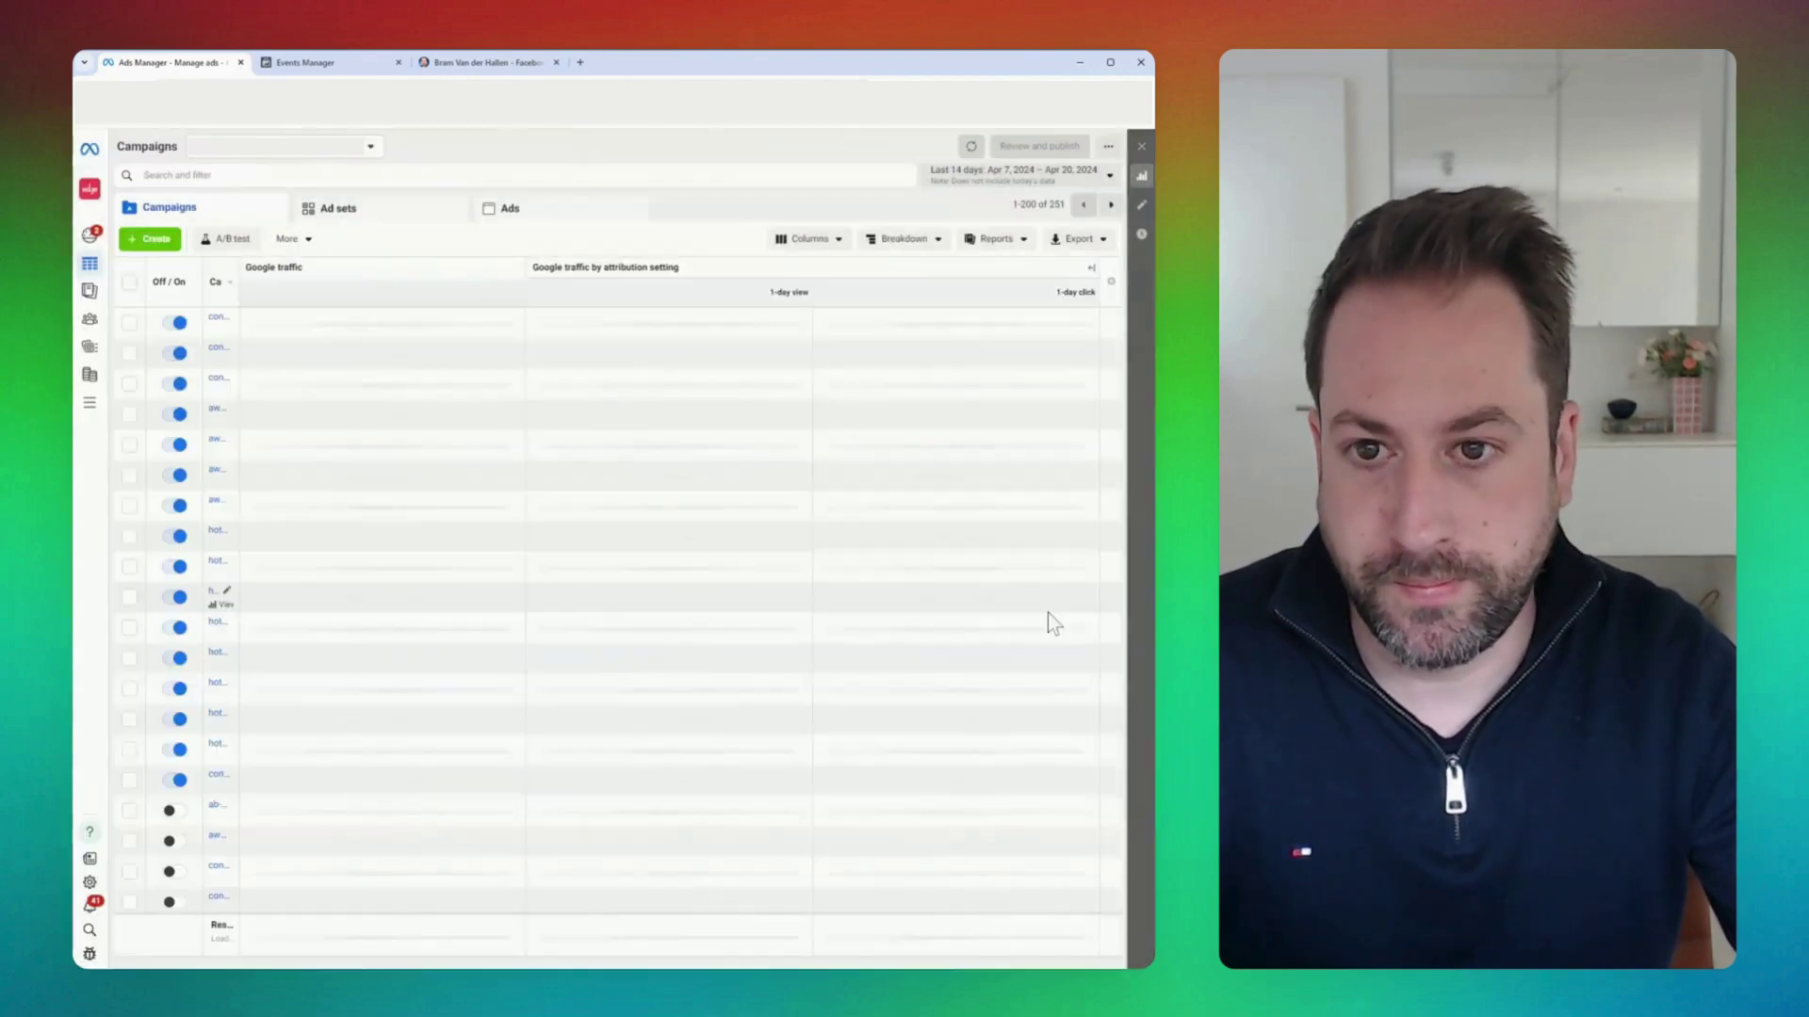